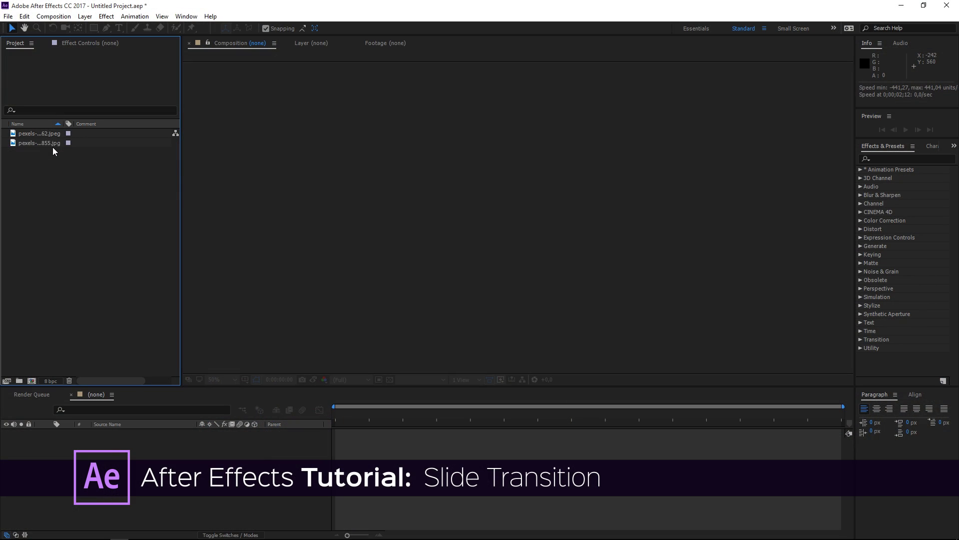
{"action": "left_click", "coordinate": [52, 144]}
{"action": "key", "text": "Up"}
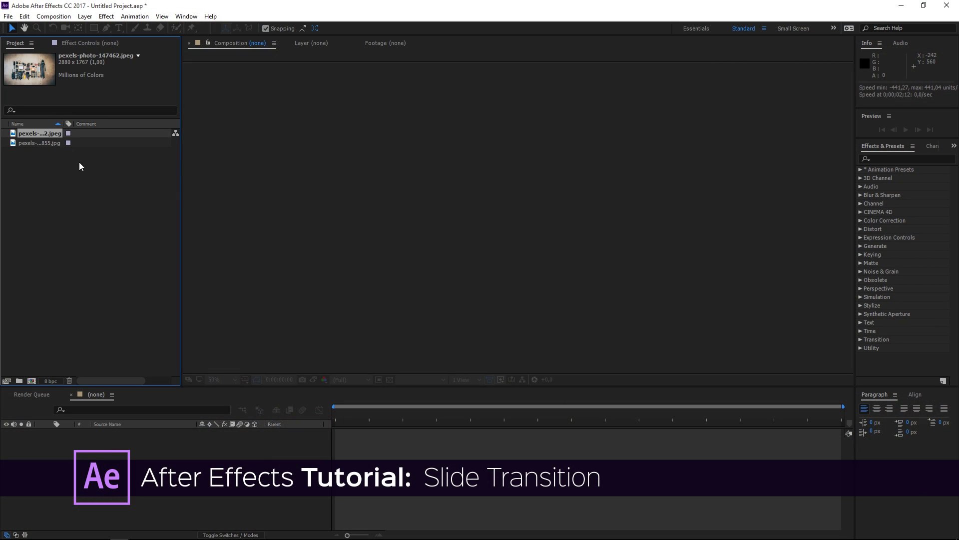
{"action": "left_click", "coordinate": [77, 163]}
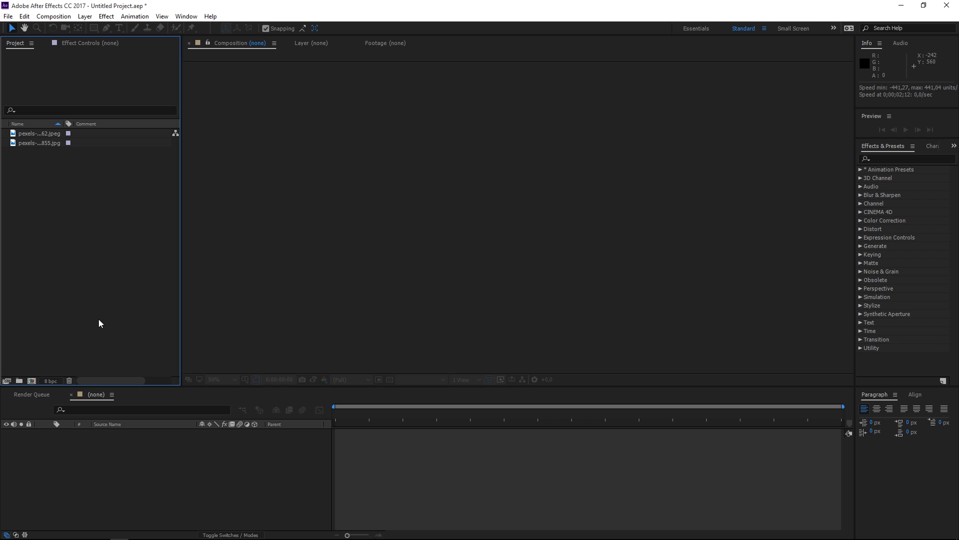
Step: Create a six-second composition named Main with the HDTV 1080 29.97 preset
{"action": "left_click", "coordinate": [30, 380]}
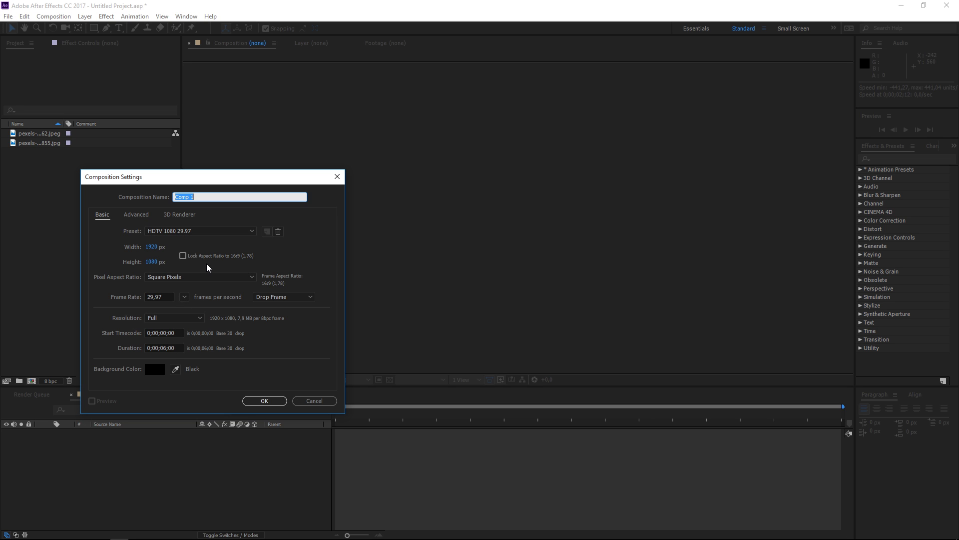
{"action": "type", "text": "Main"}
{"action": "key", "text": "Return"}
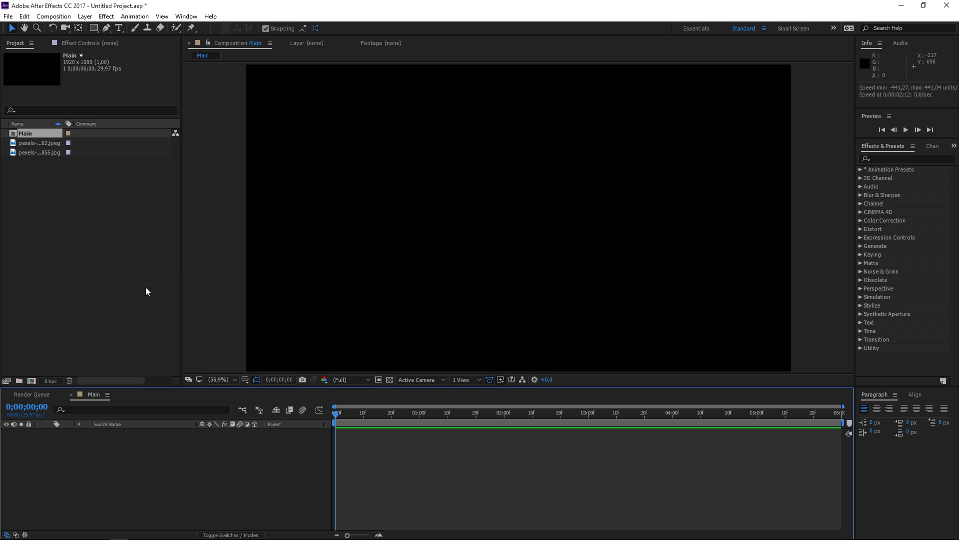
Step: Create a second 1920 x 1080 composition named Image 1 with a duration of 0;00;03;00
{"action": "left_click", "coordinate": [32, 381]}
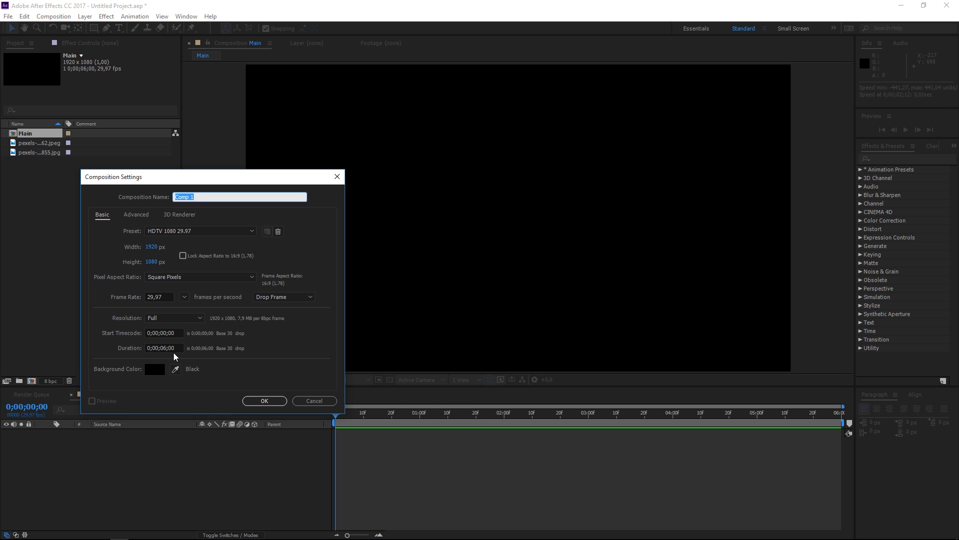
{"action": "left_click", "coordinate": [166, 351]}
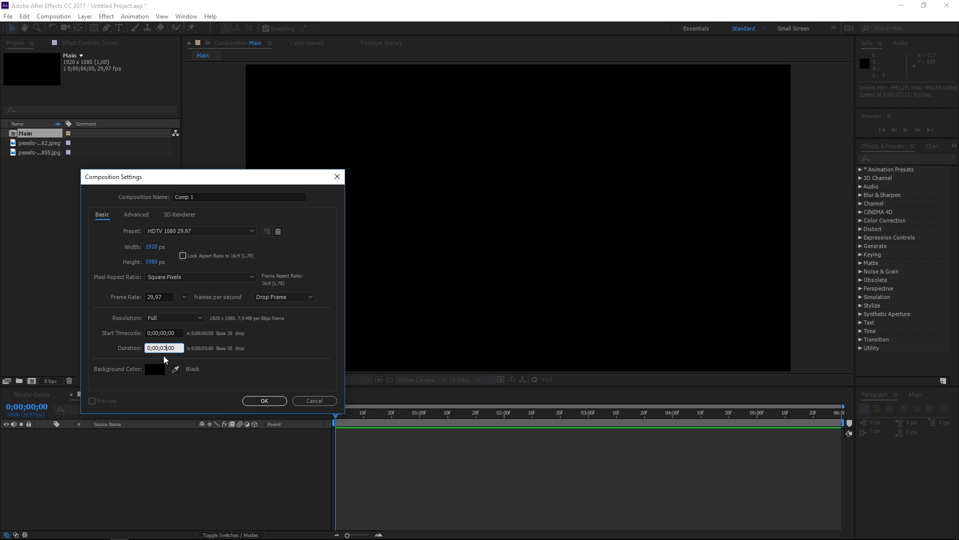
{"action": "left_click", "coordinate": [192, 197]}
{"action": "left_click_drag", "start_coordinate": [191, 197], "coordinate": [165, 198]}
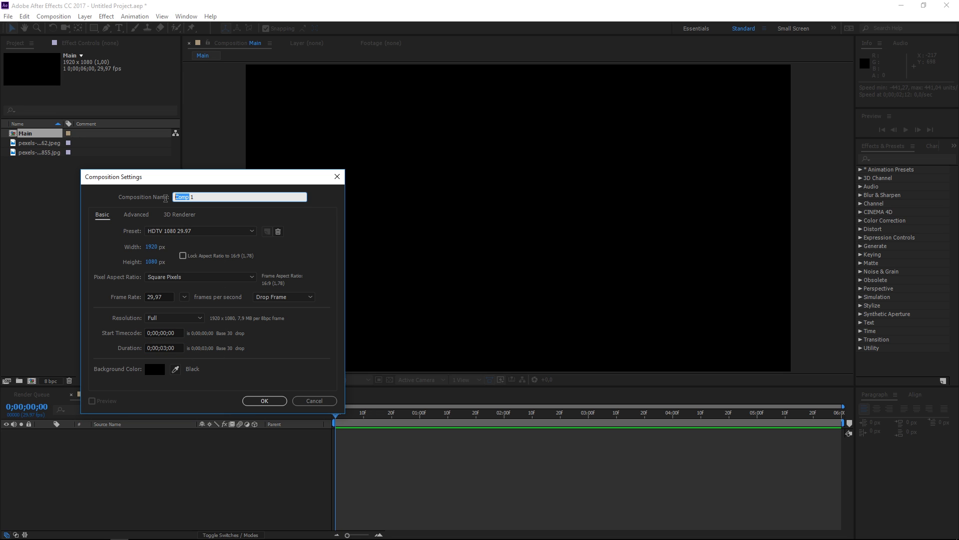
{"action": "type", "text": "Imagew"}
{"action": "key", "text": "BackSpace"}
{"action": "key", "text": "Return"}
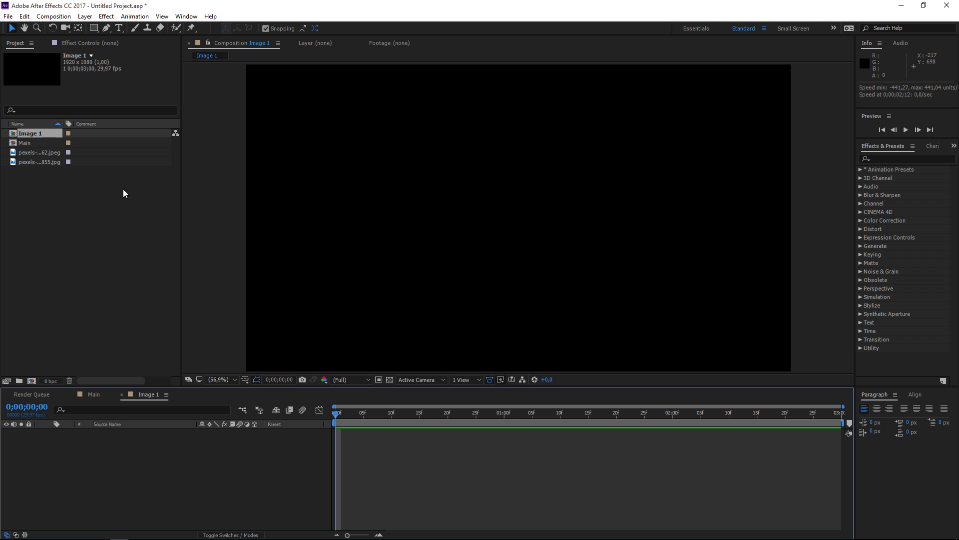
Step: Duplicate the Image 1 composition three times in the project
{"action": "left_click", "coordinate": [38, 134]}
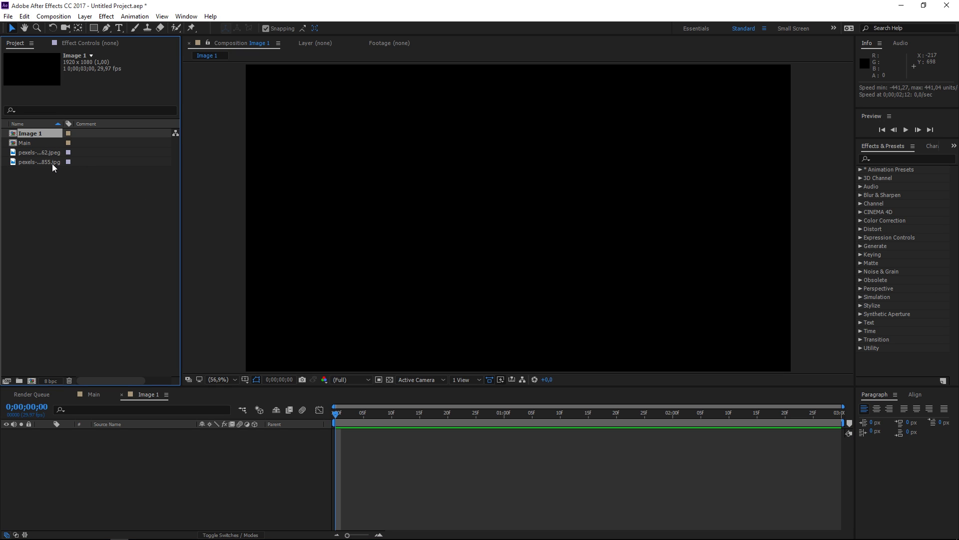
{"action": "key", "text": "ctrl+d"}
{"action": "key", "text": "ctrl+d"}
{"action": "key", "text": "ctrl+d"}
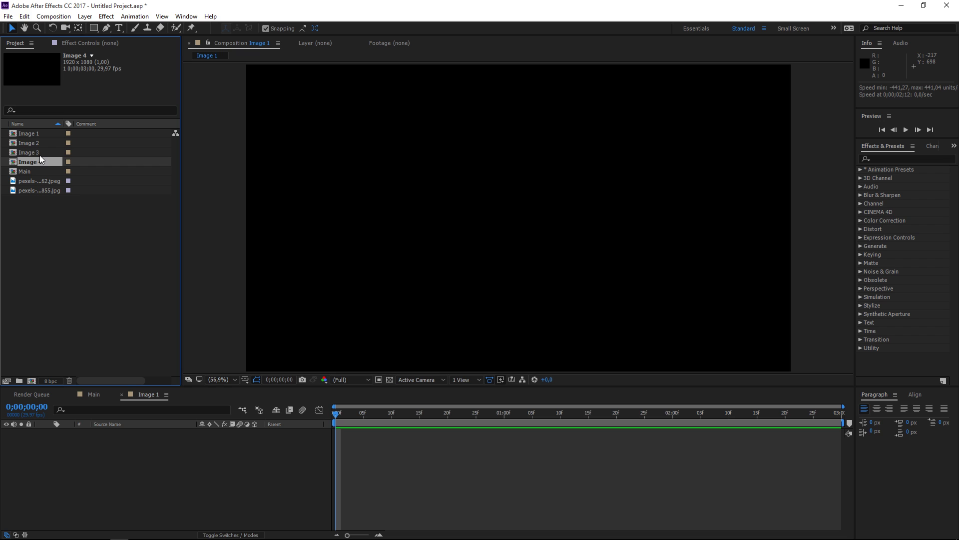
Step: Rename the Image 3 composition as Image 1_1
{"action": "left_click", "coordinate": [36, 154]}
{"action": "right_click", "coordinate": [33, 152]}
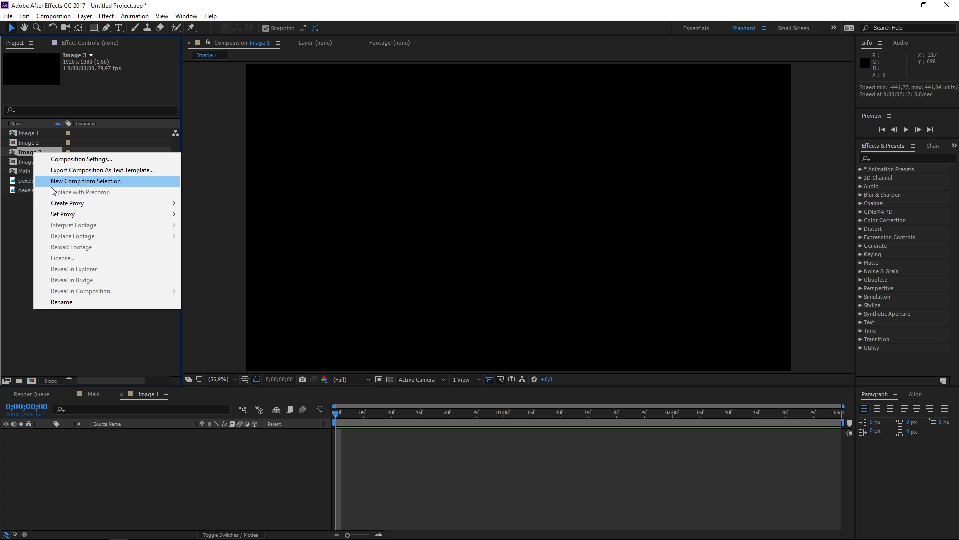
{"action": "left_click", "coordinate": [50, 301]}
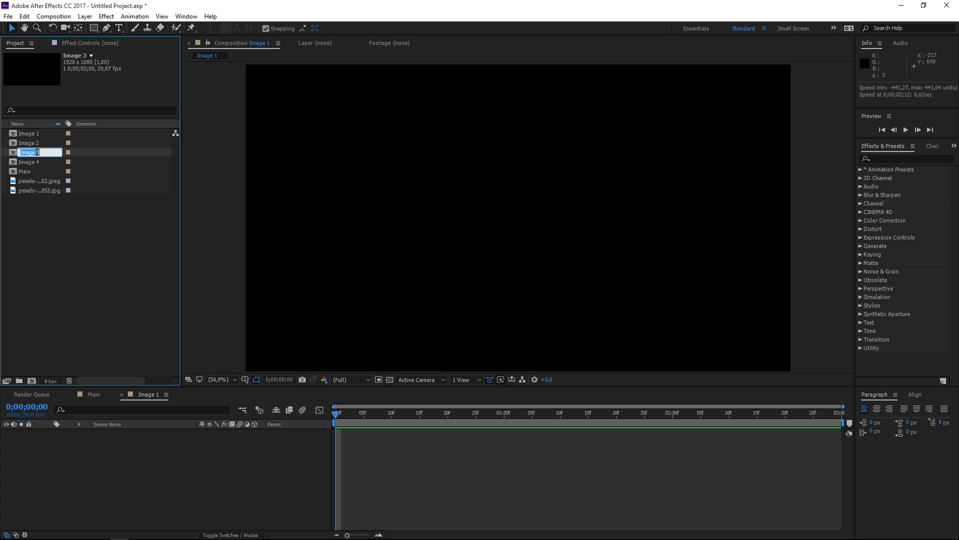
{"action": "type", "text": "Image 1_1"}
{"action": "key", "text": "Return"}
Step: Rename the Image 4 composition as Image 2_1
{"action": "left_click", "coordinate": [49, 152]}
{"action": "right_click", "coordinate": [49, 152]}
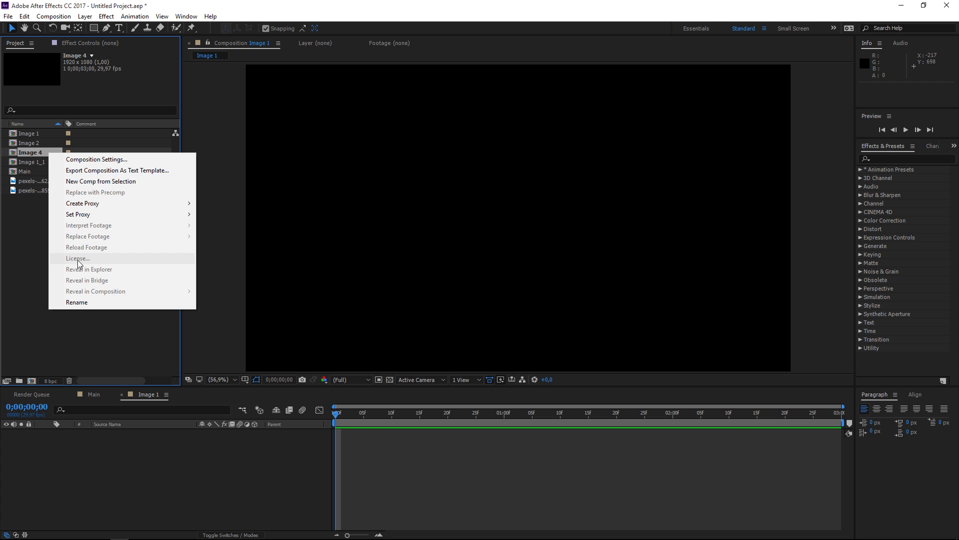
{"action": "left_click", "coordinate": [75, 302]}
{"action": "type", "text": "Image 2"}
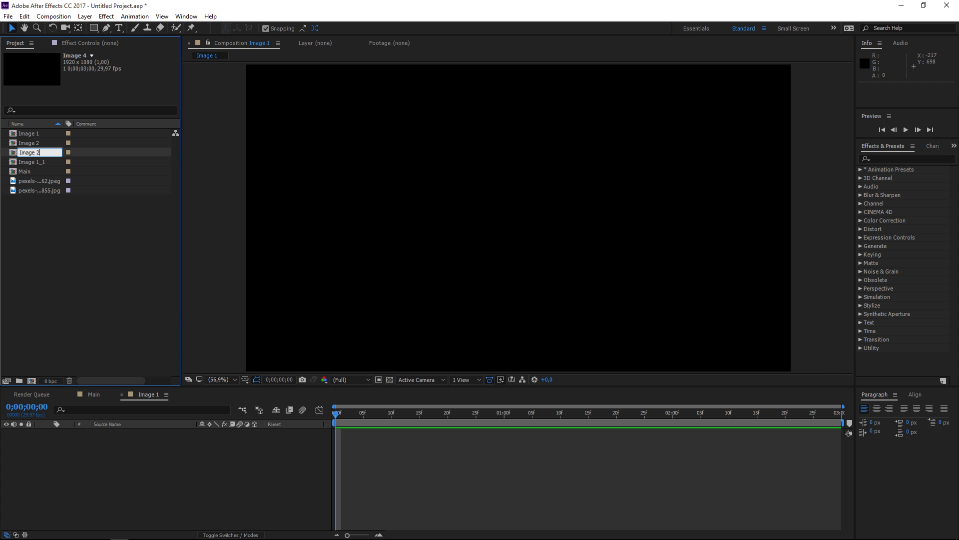
{"action": "type", "text": "_1"}
{"action": "key", "text": "Return"}
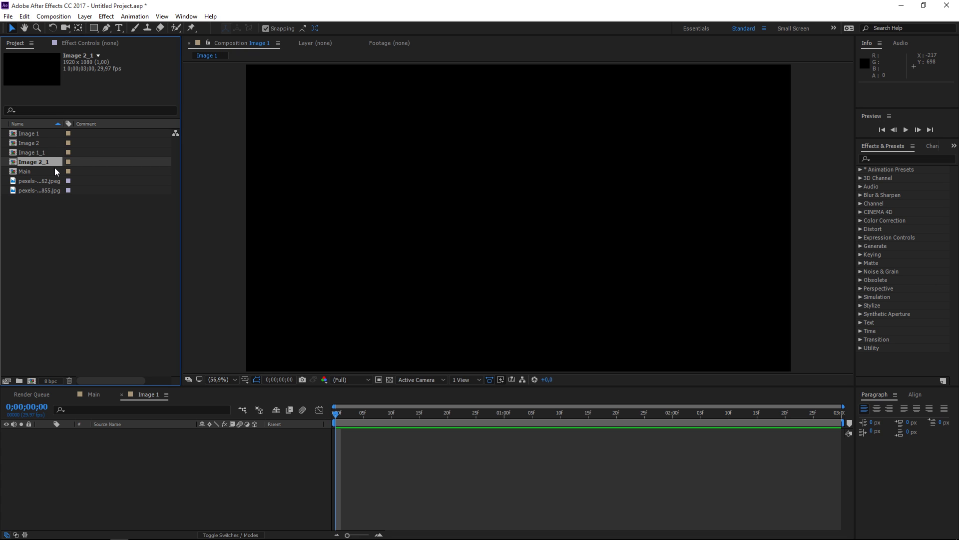
Step: Open the Image 2 composition alongside Image 1 and add pexels-photo-28855.jpg as a layer in Image 1
{"action": "left_click", "coordinate": [36, 135]}
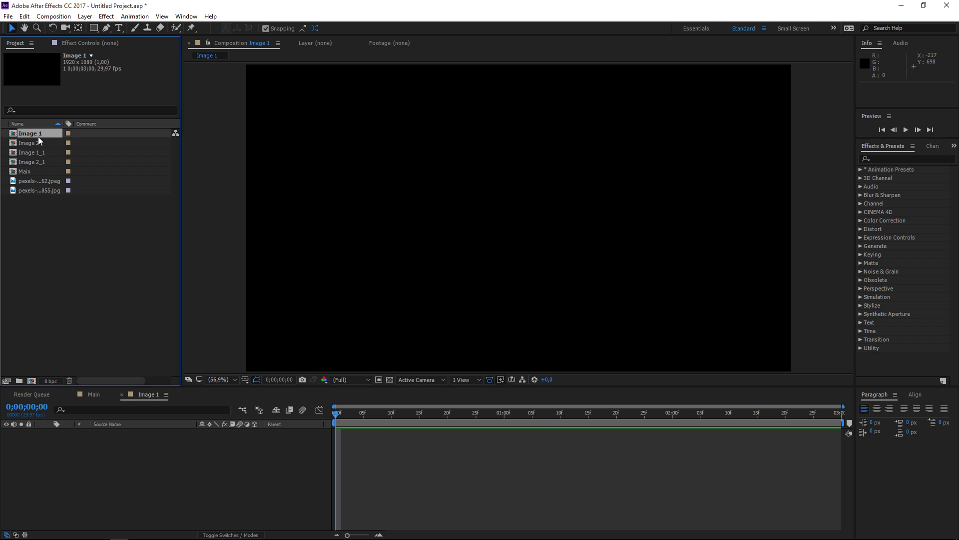
{"action": "double_click", "coordinate": [37, 142]}
{"action": "left_click", "coordinate": [151, 395]}
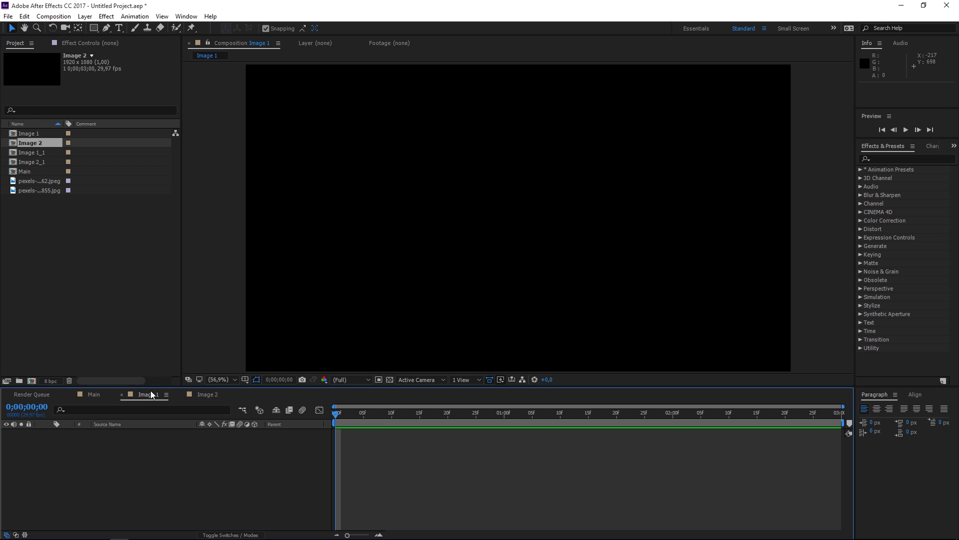
{"action": "left_click", "coordinate": [29, 190]}
{"action": "left_click_drag", "start_coordinate": [29, 190], "coordinate": [153, 435]}
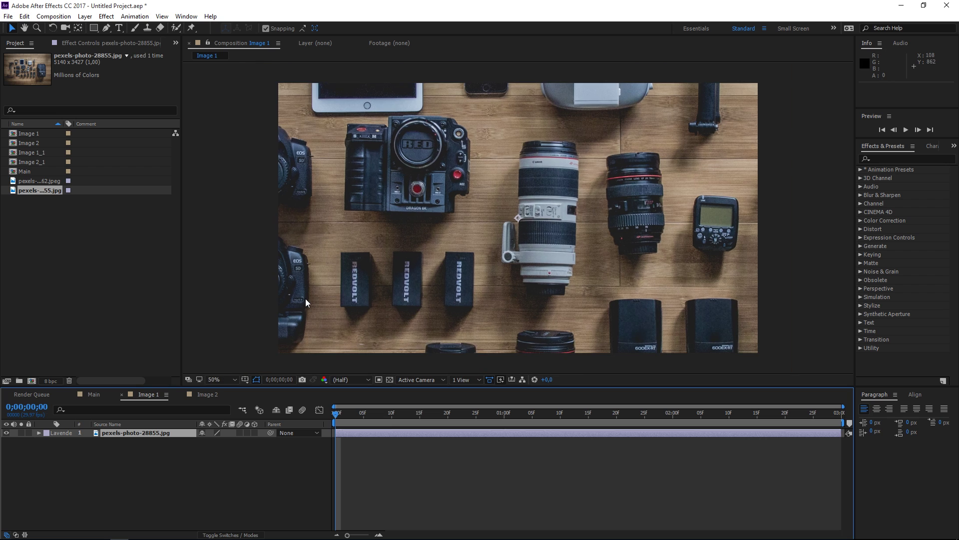
Step: Scale the photo in Image 1 down to 38% so it spans the frame width, and fit the composition in the viewer
{"action": "key", "text": "comma"}
{"action": "key", "text": "comma"}
{"action": "key", "text": "comma"}
{"action": "left_click_drag", "start_coordinate": [199, 218], "coordinate": [397, 238]}
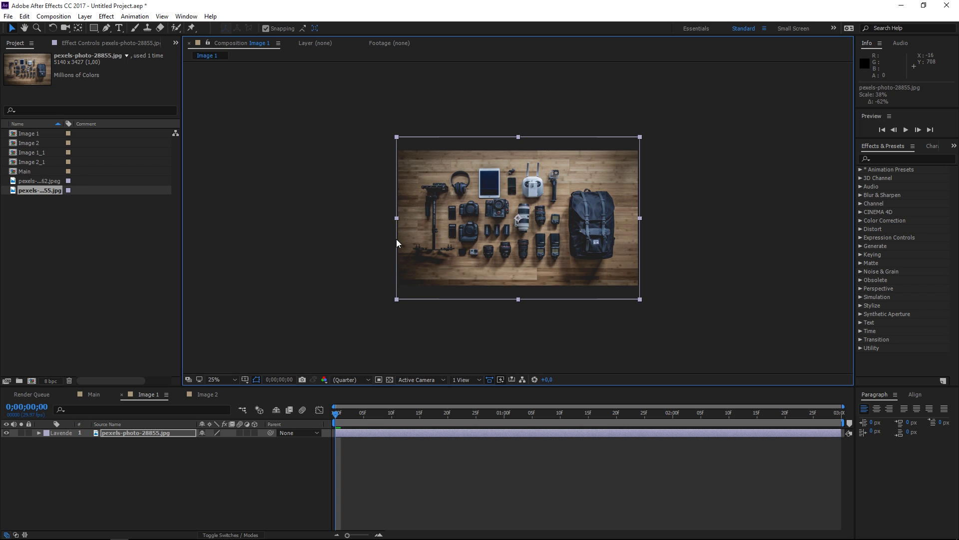
{"action": "left_click", "coordinate": [223, 379]}
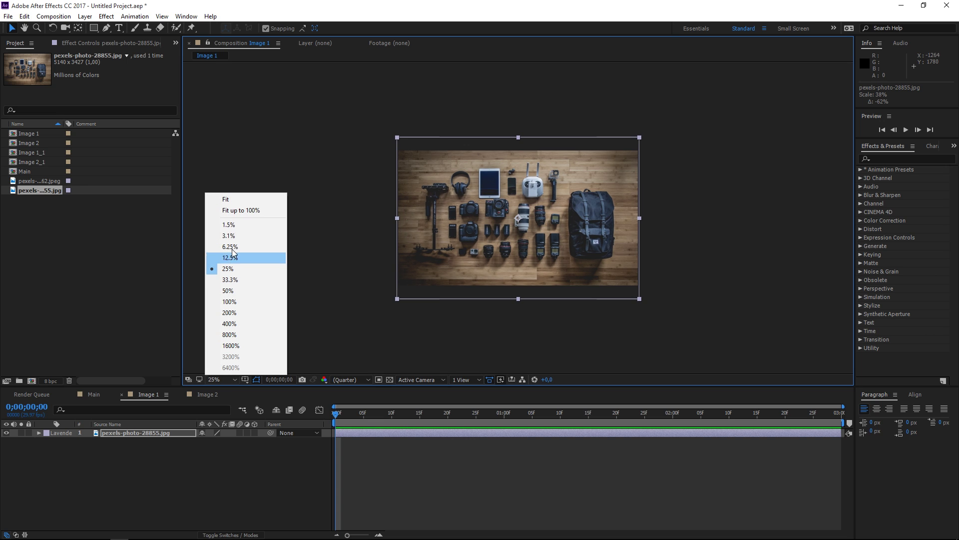
{"action": "left_click", "coordinate": [241, 201]}
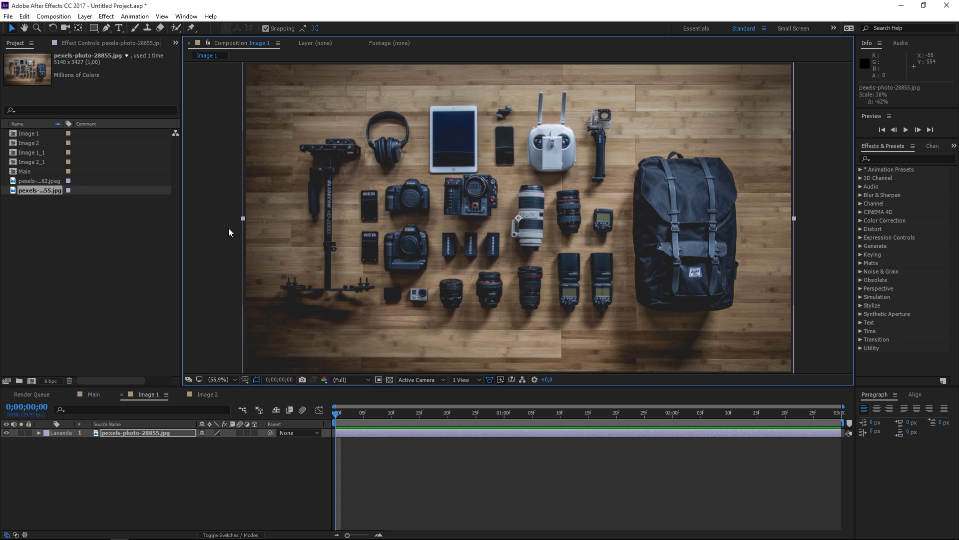
Step: Add pexels-photo-147462.jpeg to the Image 2 composition, scale it down to about the frame width and move it up to position 960, 500
{"action": "left_click", "coordinate": [207, 395]}
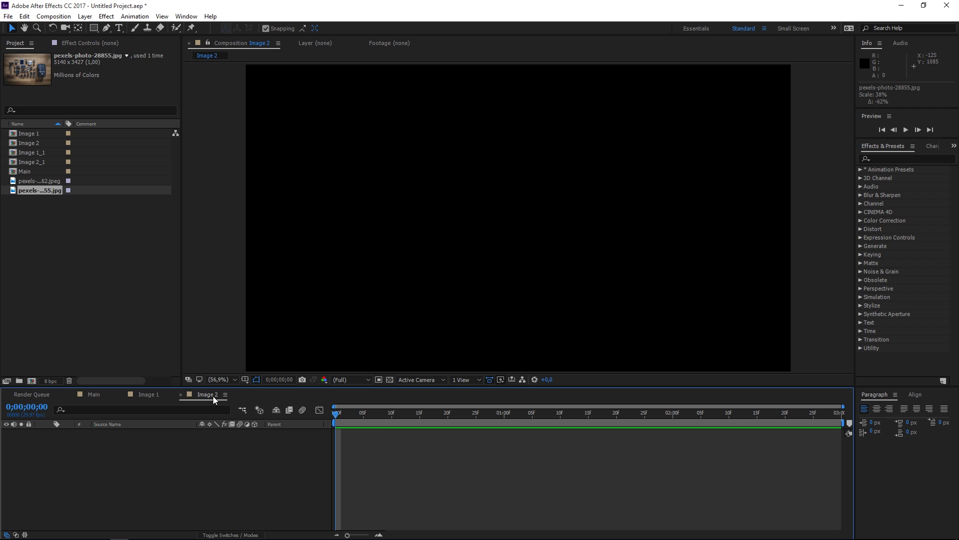
{"action": "left_click_drag", "start_coordinate": [48, 185], "coordinate": [148, 433]}
{"action": "key", "text": "comma"}
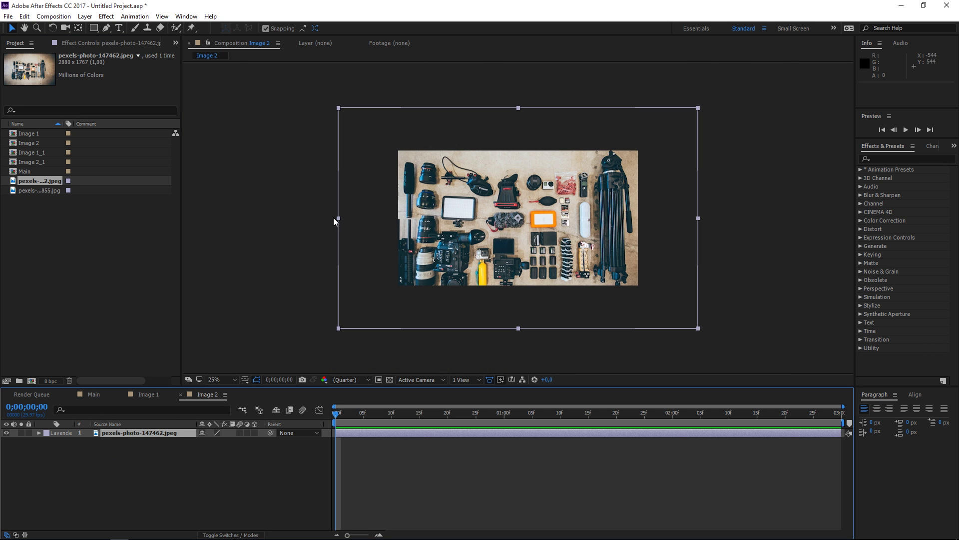
{"action": "left_click_drag", "start_coordinate": [339, 219], "coordinate": [449, 211]}
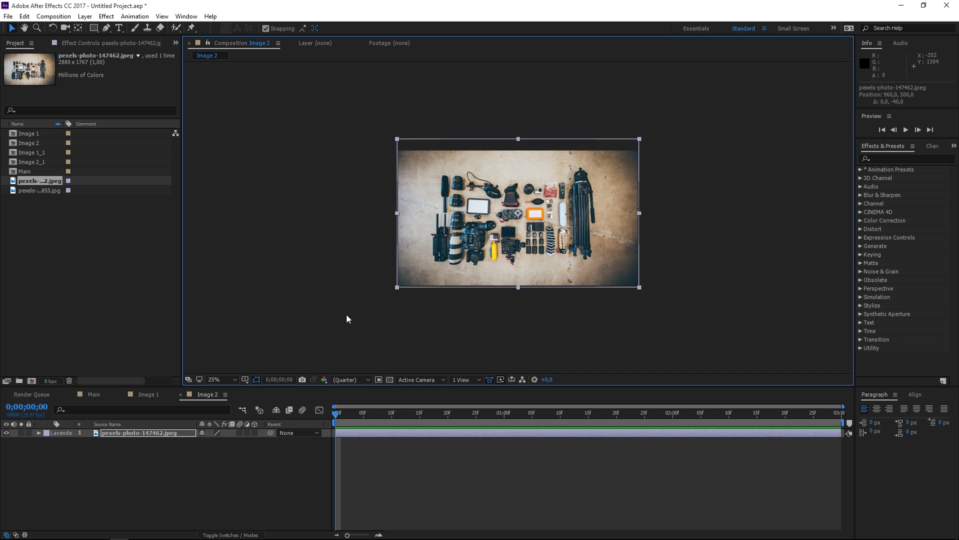
Step: Open the Image 1_1 and Image 2_1 compositions and nest the Image 1 composition in Image 1_1
{"action": "double_click", "coordinate": [35, 151]}
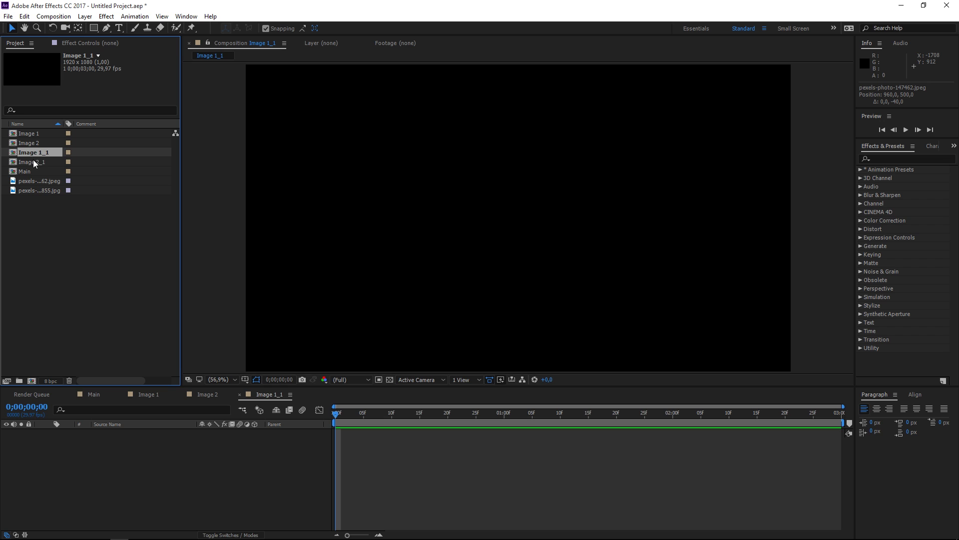
{"action": "double_click", "coordinate": [33, 161]}
{"action": "left_click", "coordinate": [267, 395]}
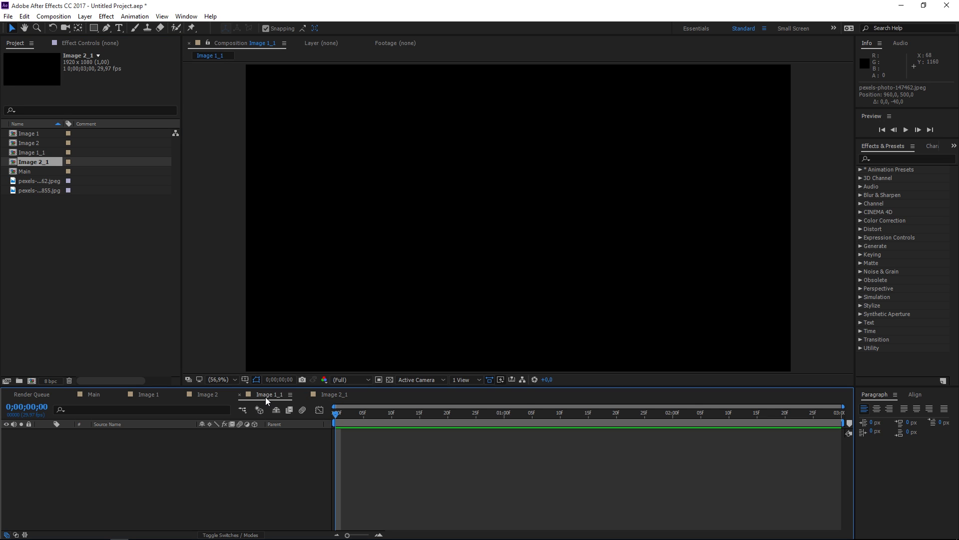
{"action": "left_click_drag", "start_coordinate": [28, 133], "coordinate": [251, 469]}
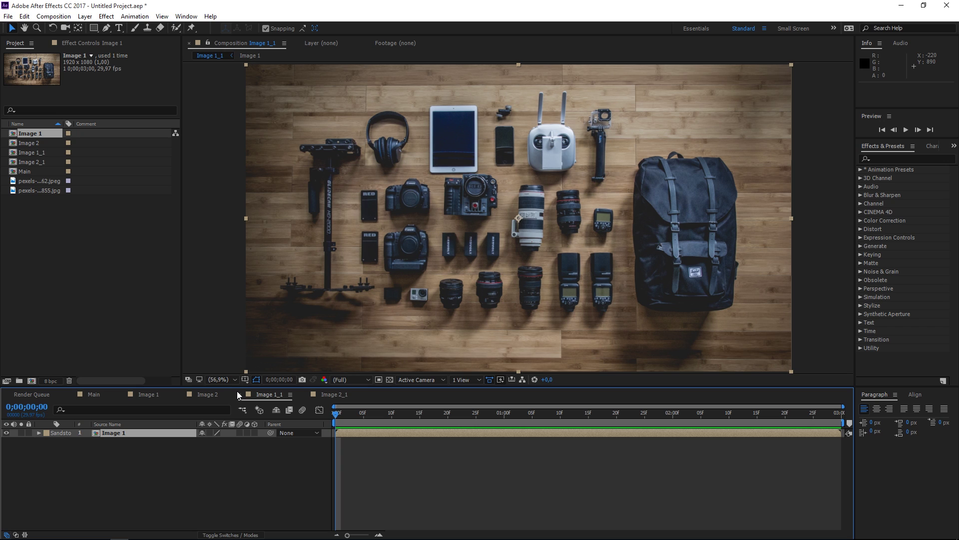
Step: Nest the Image 2 composition in Image 2_1 and close the Image 1 and Image 2 timelines
{"action": "left_click", "coordinate": [322, 398]}
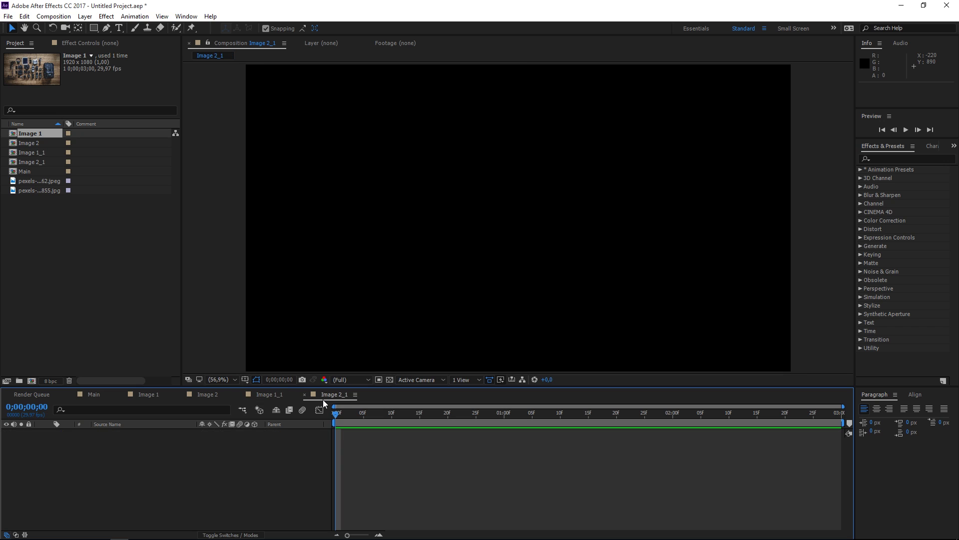
{"action": "left_click", "coordinate": [26, 142]}
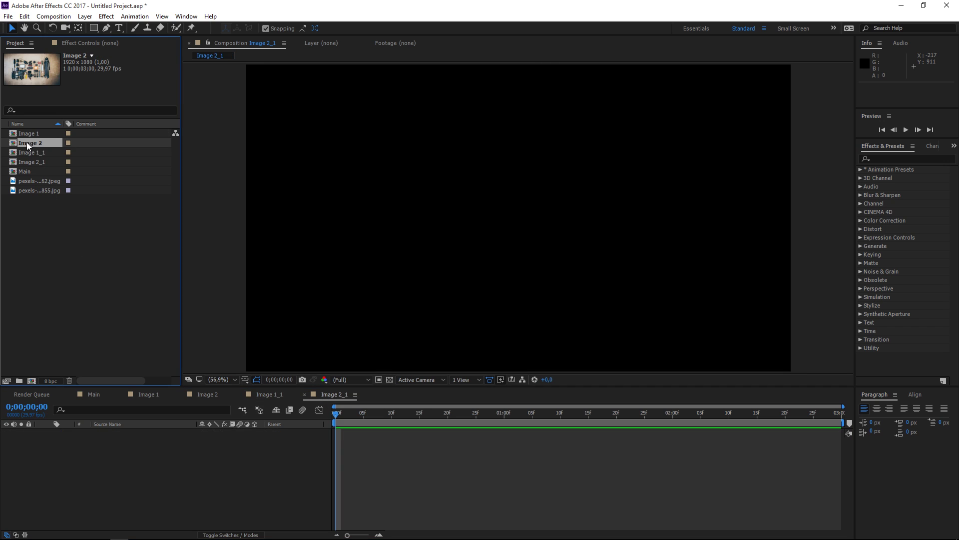
{"action": "left_click_drag", "start_coordinate": [26, 142], "coordinate": [256, 460]}
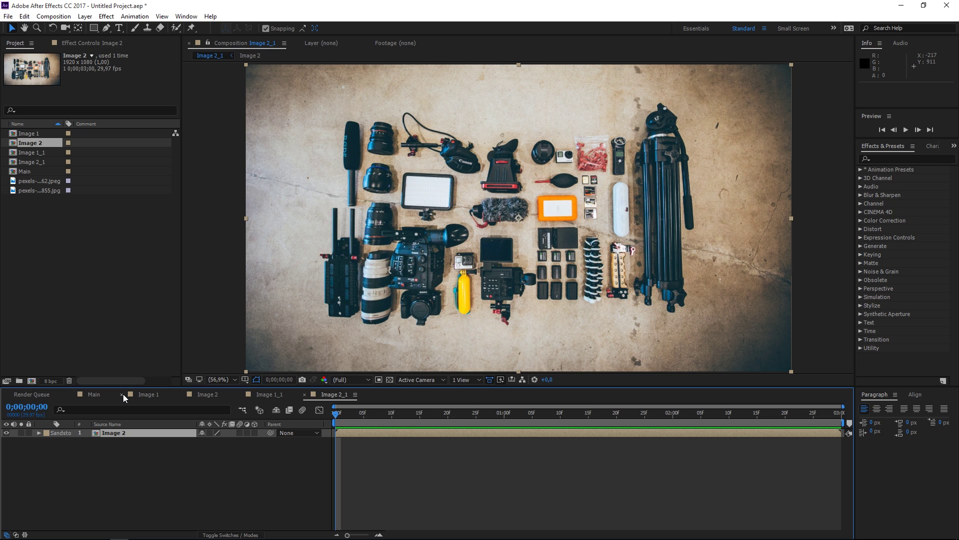
{"action": "left_click", "coordinate": [123, 394]}
{"action": "left_click", "coordinate": [123, 394]}
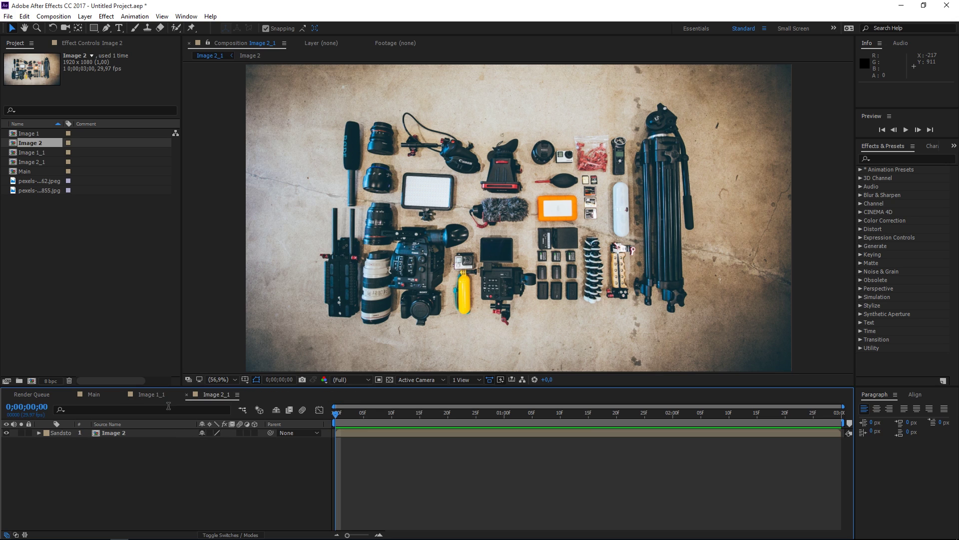
Step: Duplicate the Image 1 layer twice in the Image 1_1 composition and select all three layers
{"action": "left_click", "coordinate": [155, 392]}
{"action": "left_click", "coordinate": [143, 447]}
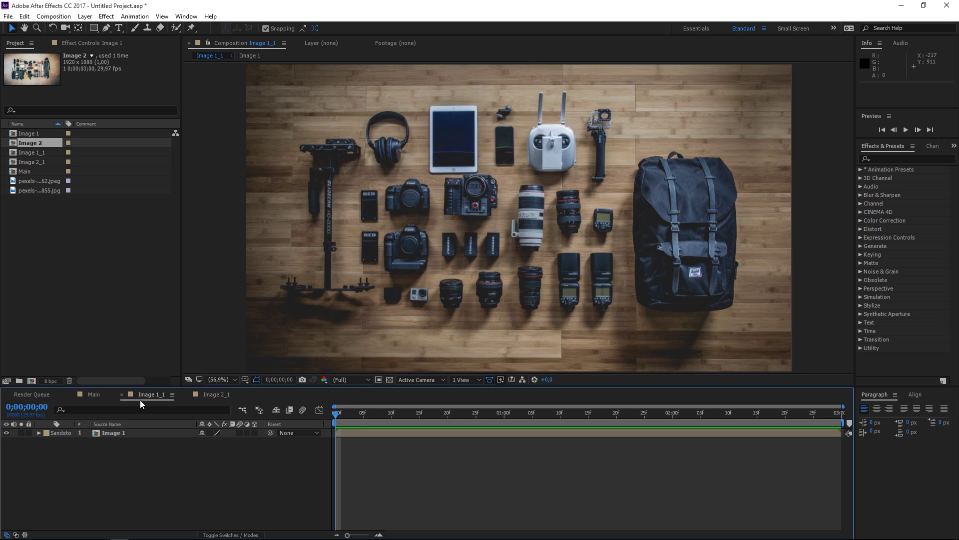
{"action": "left_click", "coordinate": [130, 434]}
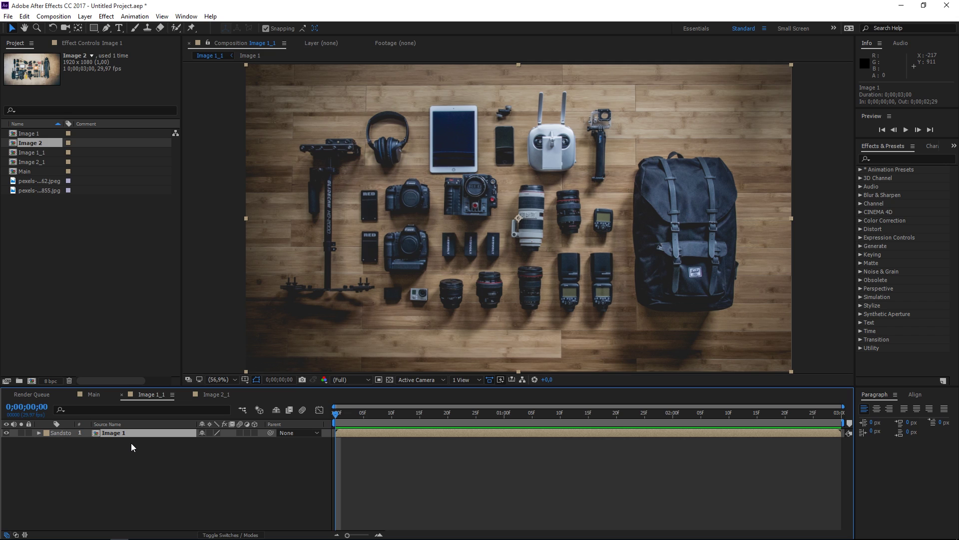
{"action": "key", "text": "ctrl+d"}
{"action": "key", "text": "ctrl+d"}
{"action": "left_click", "coordinate": [123, 455]}
{"action": "left_click_drag", "start_coordinate": [124, 454], "coordinate": [134, 431]}
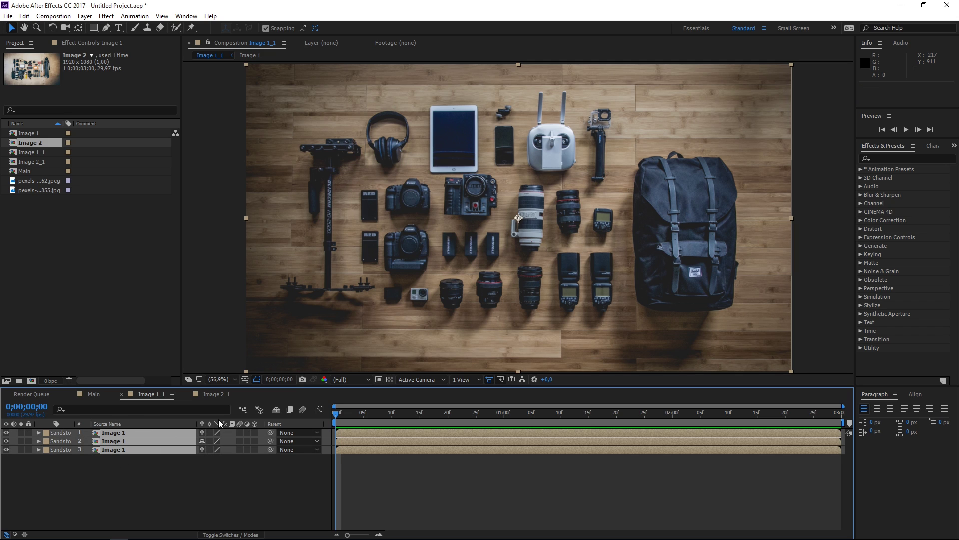
Step: Show the grid in the Image 1_1 composition and turn on Snap to Grid
{"action": "left_click", "coordinate": [245, 380]}
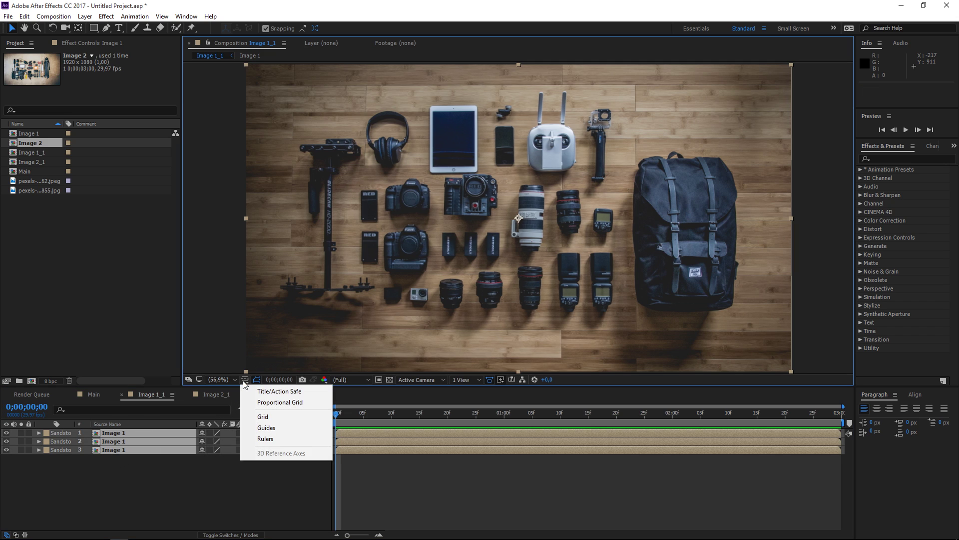
{"action": "left_click", "coordinate": [251, 415]}
{"action": "left_click", "coordinate": [254, 465]}
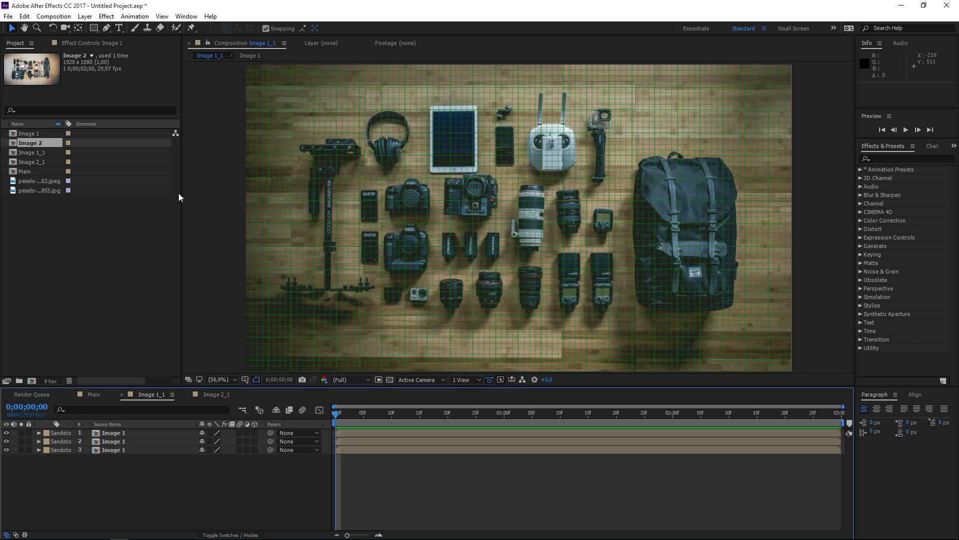
{"action": "left_click", "coordinate": [162, 16]}
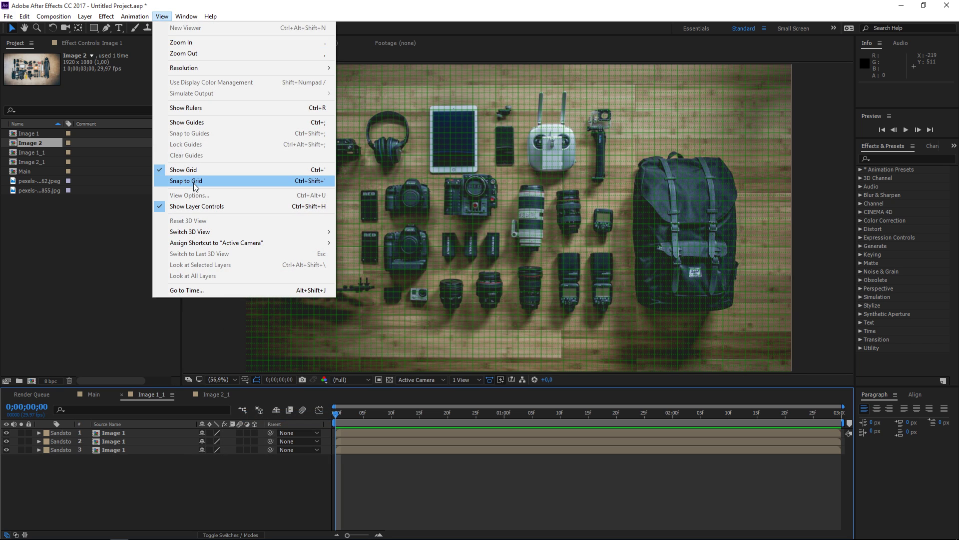
{"action": "left_click", "coordinate": [193, 183]}
Step: Draw full-width rectangular masks on the three Image 1 layers, covering the top, middle and bottom thirds of the frame, each 360 px high
{"action": "left_click", "coordinate": [93, 28]}
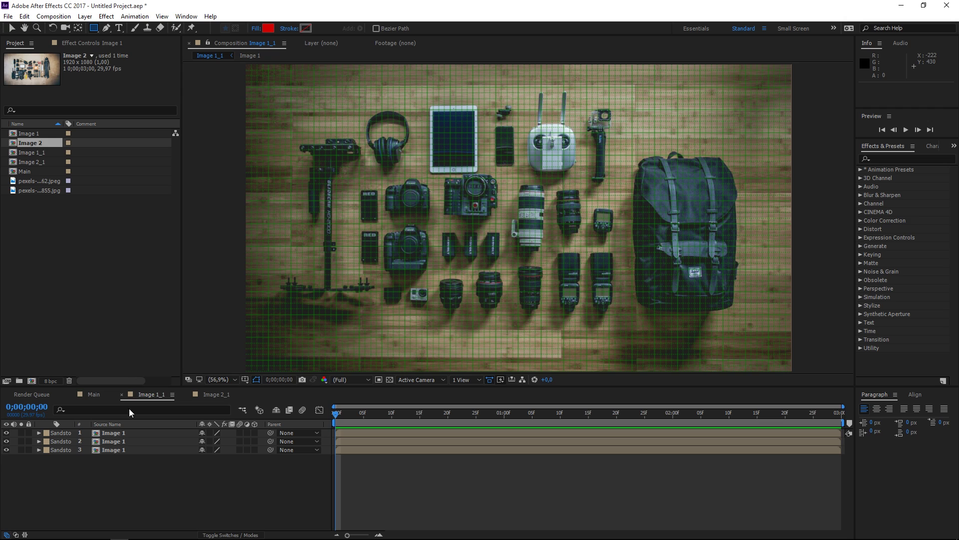
{"action": "left_click", "coordinate": [114, 433]}
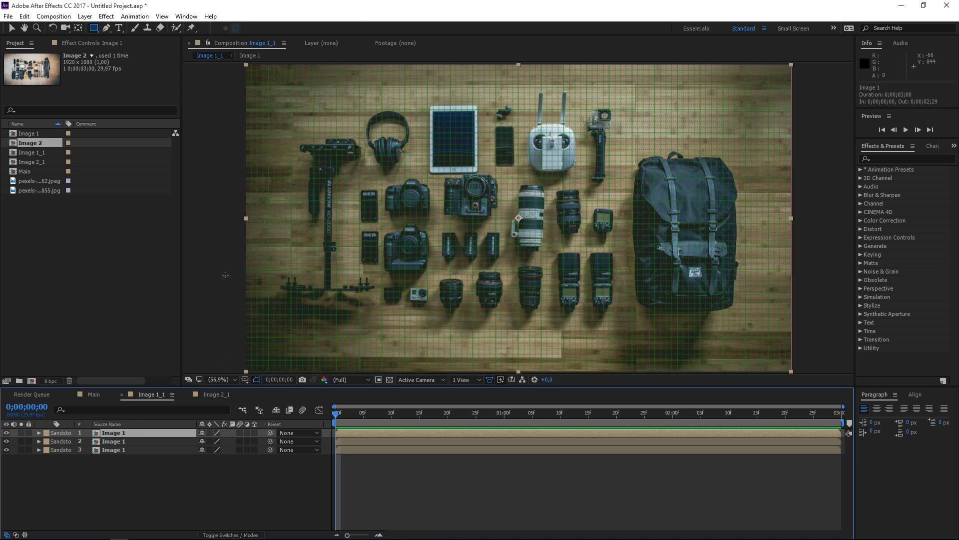
{"action": "left_click_drag", "start_coordinate": [248, 67], "coordinate": [792, 173]}
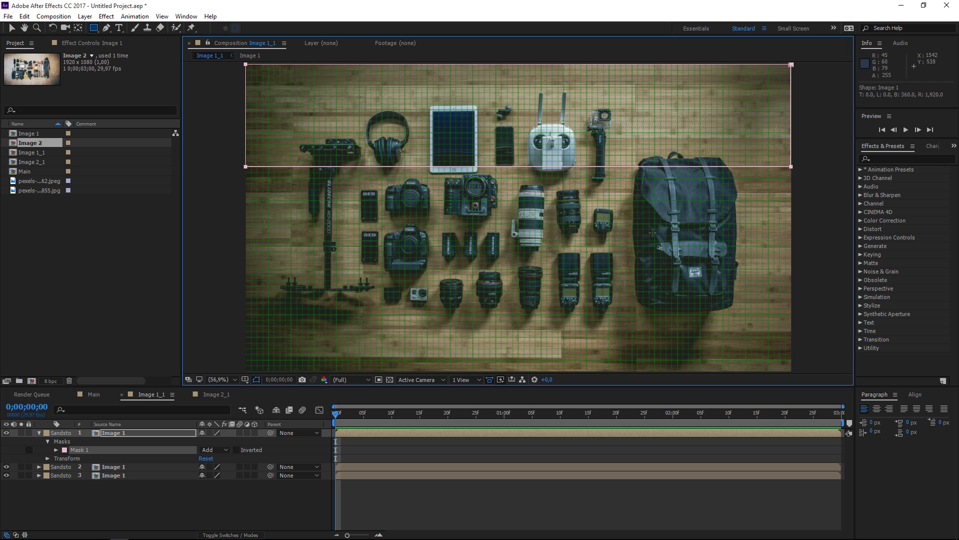
{"action": "left_click", "coordinate": [102, 466]}
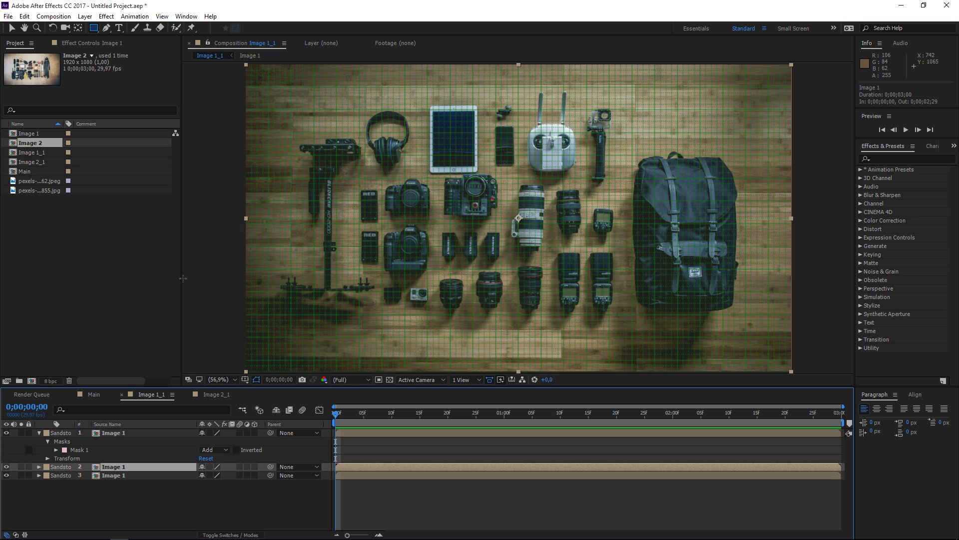
{"action": "left_click_drag", "start_coordinate": [248, 169], "coordinate": [794, 270]}
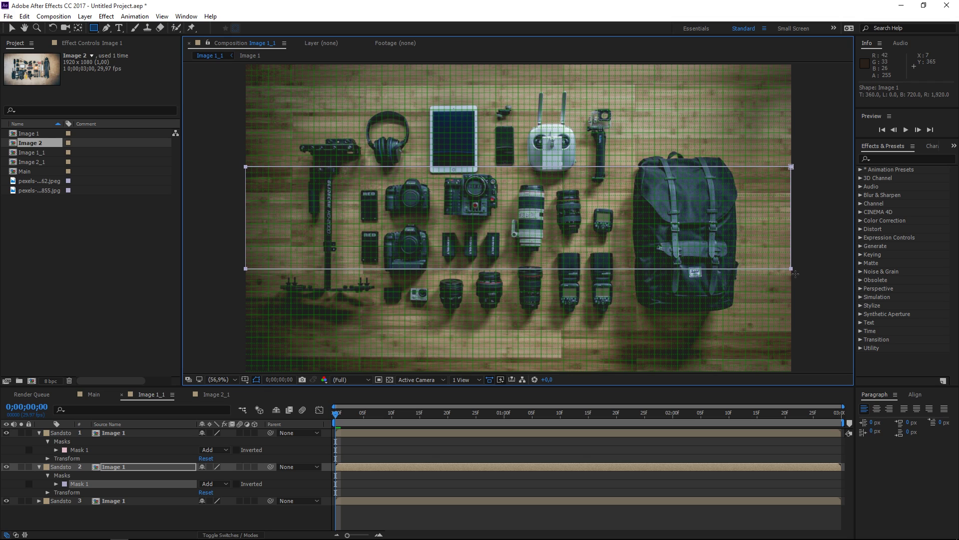
{"action": "left_click", "coordinate": [107, 502]}
{"action": "left_click_drag", "start_coordinate": [245, 268], "coordinate": [794, 373]}
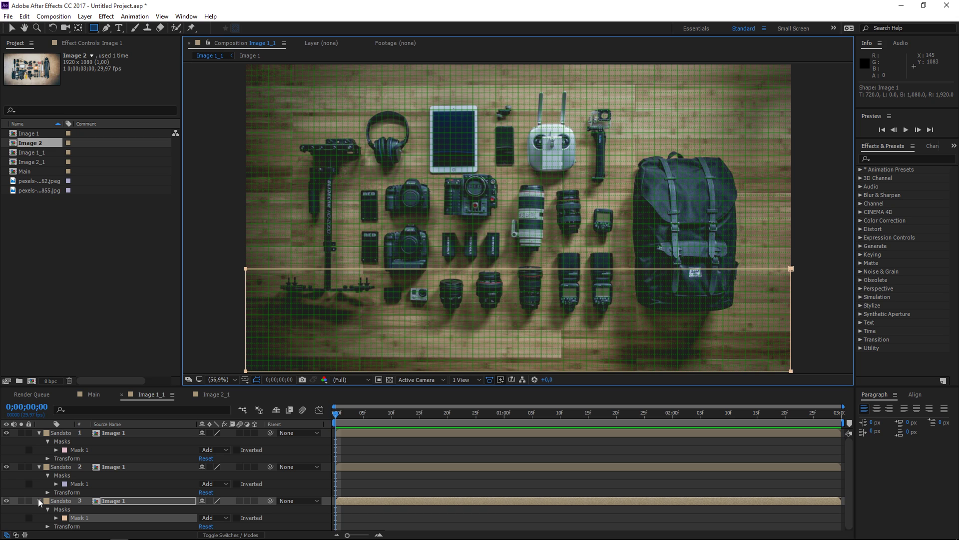
Step: Collapse the three Image 1 layers and switch their visibility off and on to check the masked strips
{"action": "left_click", "coordinate": [39, 501]}
{"action": "left_click", "coordinate": [39, 467]}
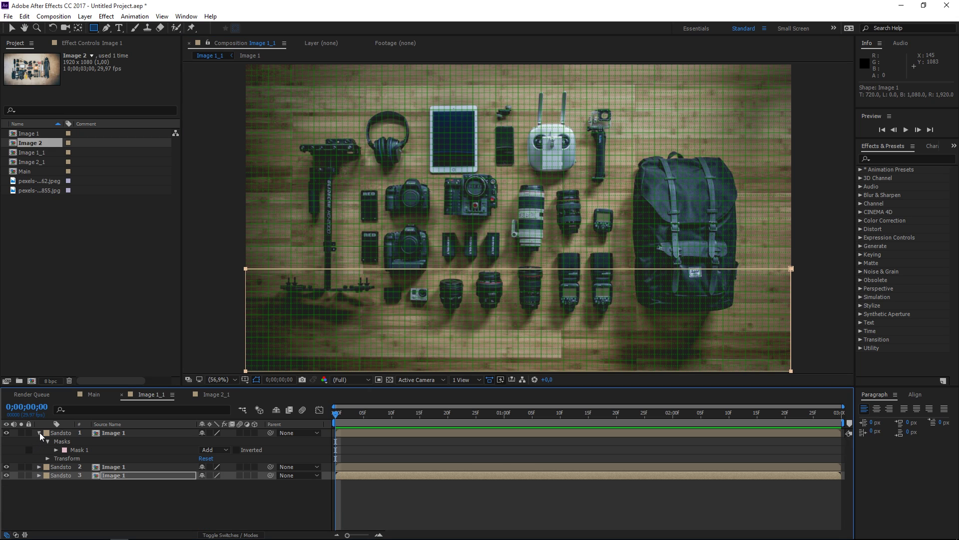
{"action": "left_click", "coordinate": [40, 433]}
{"action": "left_click", "coordinate": [70, 477]}
{"action": "left_click", "coordinate": [6, 433]}
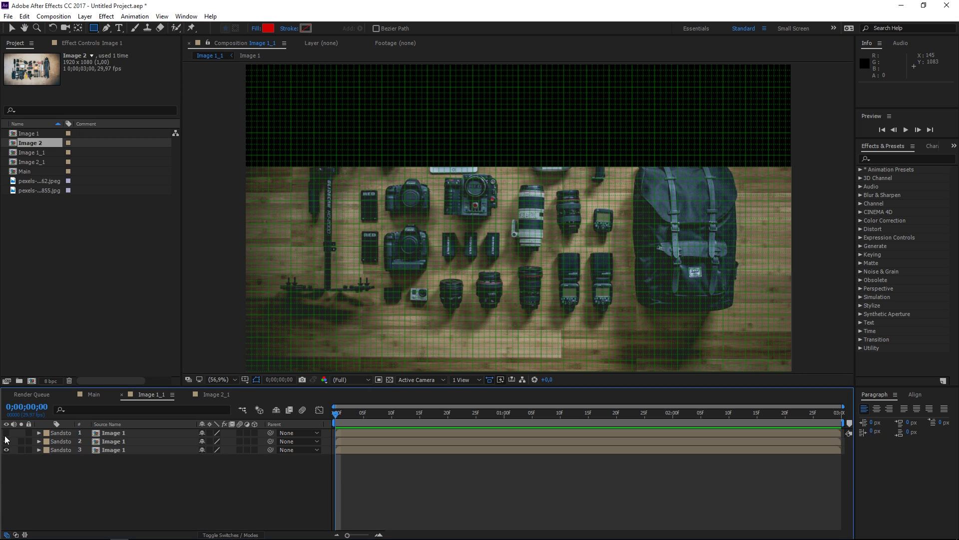
{"action": "left_click", "coordinate": [6, 442]}
{"action": "left_click", "coordinate": [6, 449]}
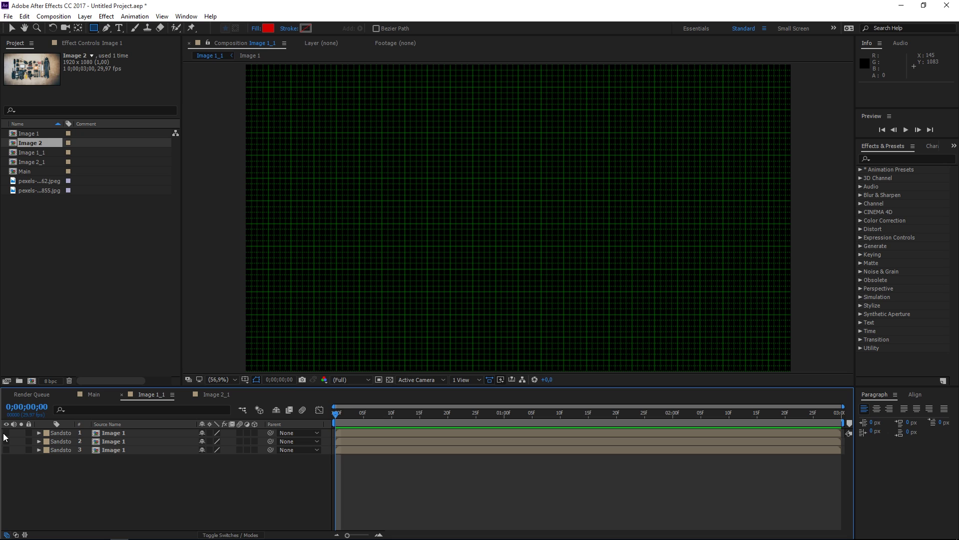
{"action": "left_click_drag", "start_coordinate": [5, 434], "coordinate": [7, 450]}
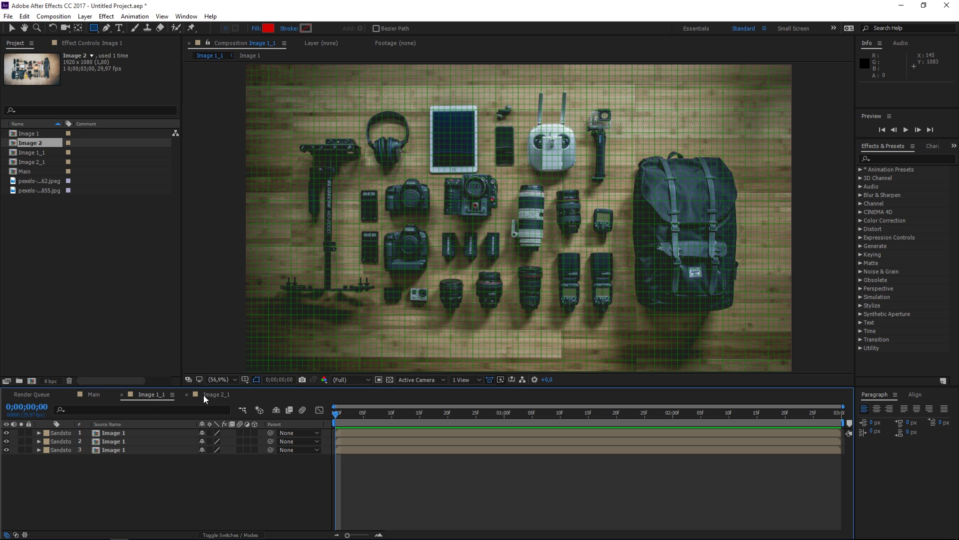
Step: Duplicate the Image 2 layer twice in the Image 2_1 composition
{"action": "left_click", "coordinate": [210, 394]}
{"action": "left_click", "coordinate": [128, 432]}
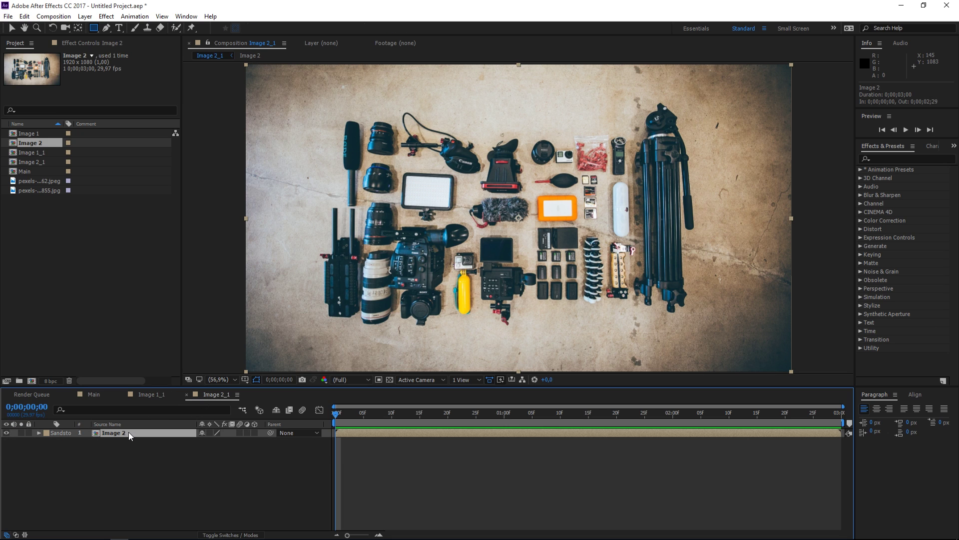
{"action": "key", "text": "ctrl+d"}
{"action": "key", "text": "ctrl+d"}
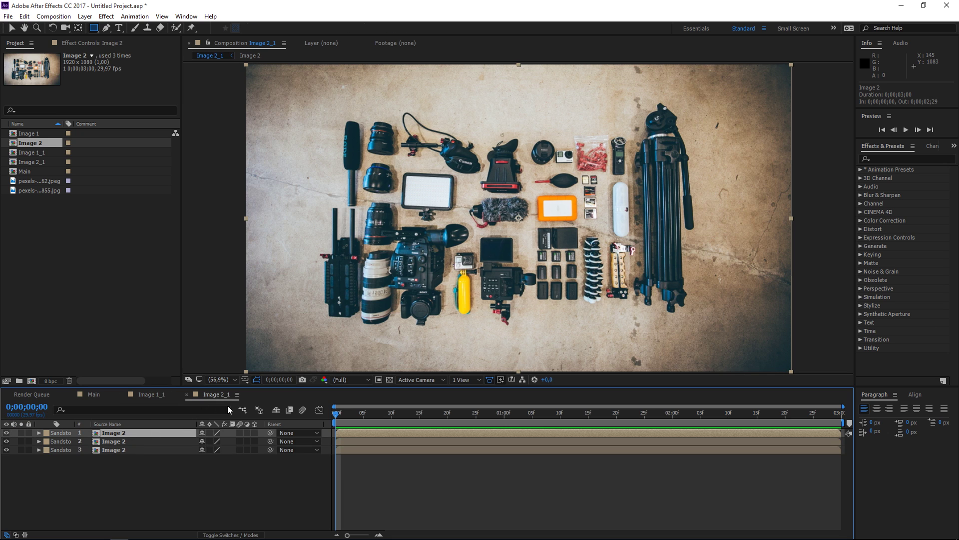
Step: Show the grid in the Image 2_1 composition and turn on Snap to Grid
{"action": "left_click", "coordinate": [245, 380]}
{"action": "left_click", "coordinate": [260, 417]}
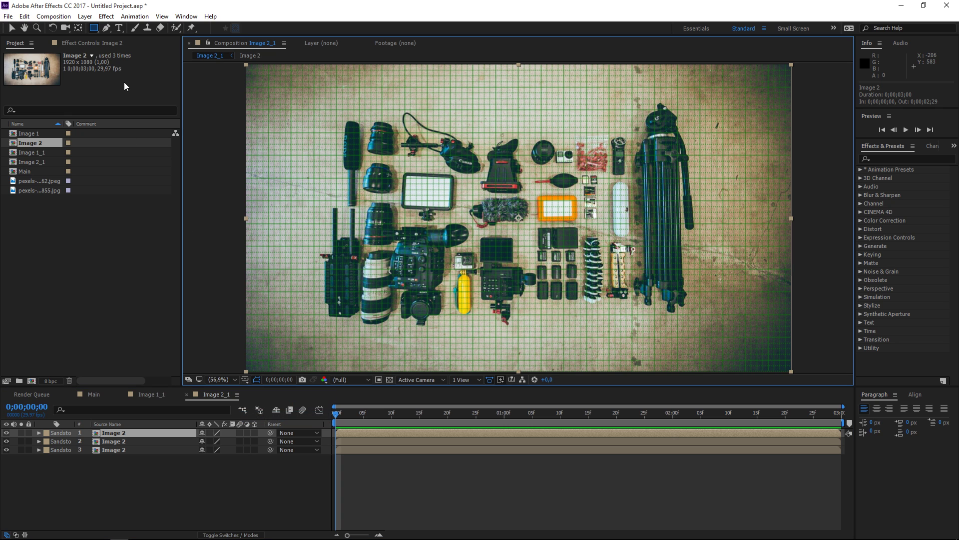
{"action": "left_click", "coordinate": [161, 16]}
{"action": "left_click", "coordinate": [172, 180]}
Step: Mask the three Image 2 layers with full-width, 360 px high rectangles over the top, middle and bottom thirds of the frame
{"action": "left_click_drag", "start_coordinate": [246, 63], "coordinate": [251, 82]}
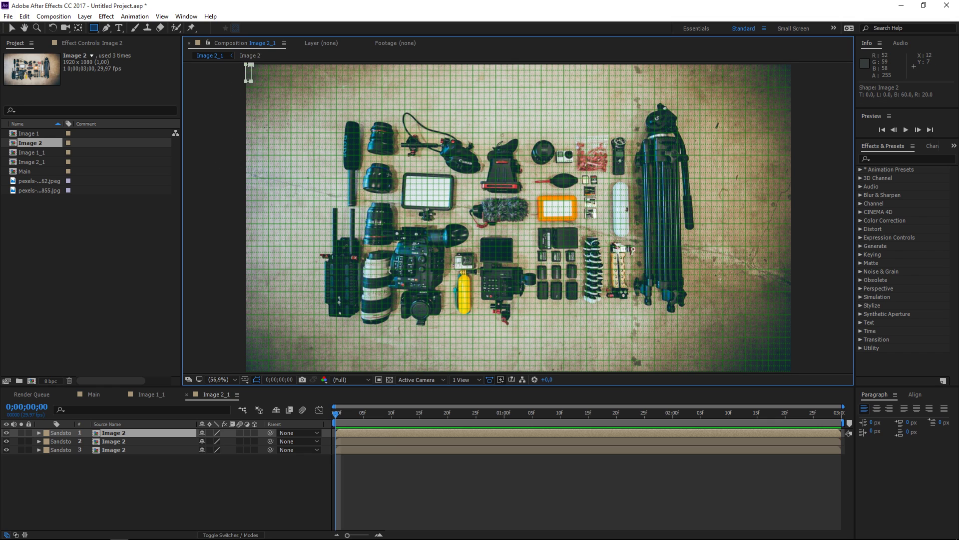
{"action": "mouse_move", "coordinate": [267, 127]}
{"action": "left_mouse_down"}
{"action": "mouse_move", "coordinate": [269, 156]}
{"action": "mouse_move", "coordinate": [791, 166]}
{"action": "left_mouse_up"}
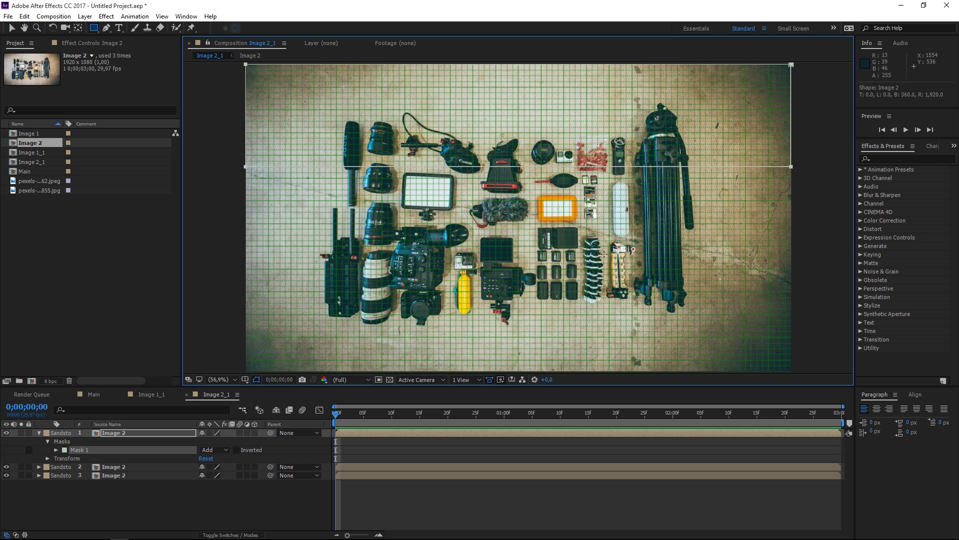
{"action": "left_click", "coordinate": [119, 466]}
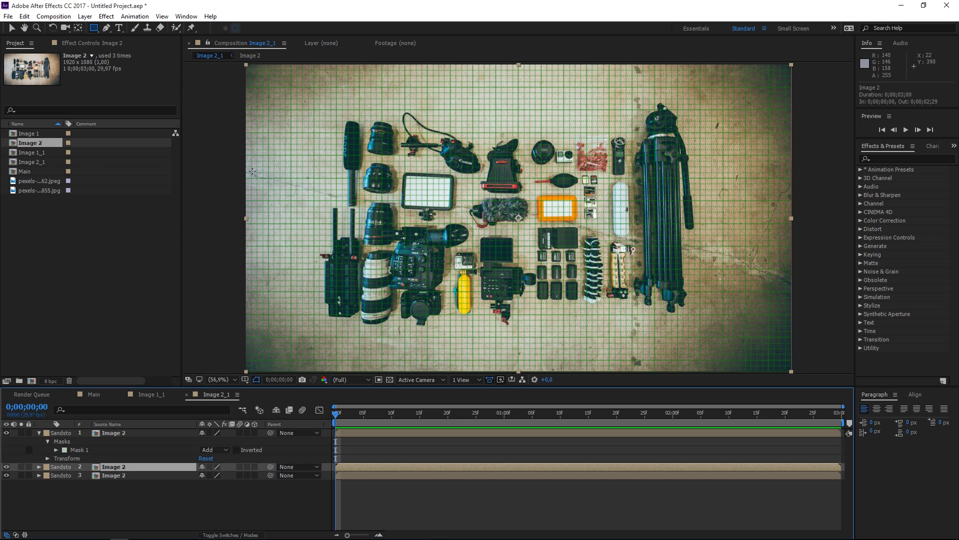
{"action": "left_click", "coordinate": [159, 435]}
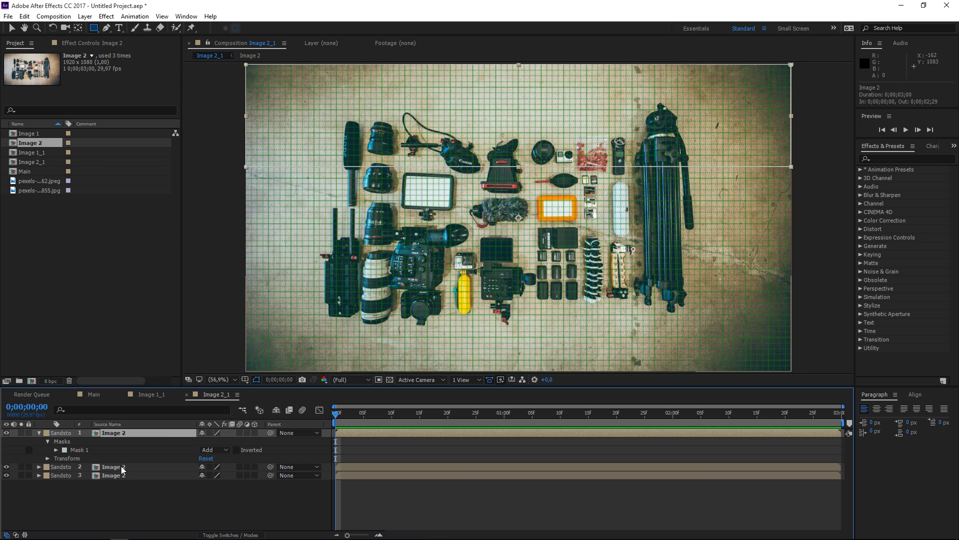
{"action": "left_click", "coordinate": [122, 469]}
{"action": "left_click_drag", "start_coordinate": [246, 167], "coordinate": [795, 270]}
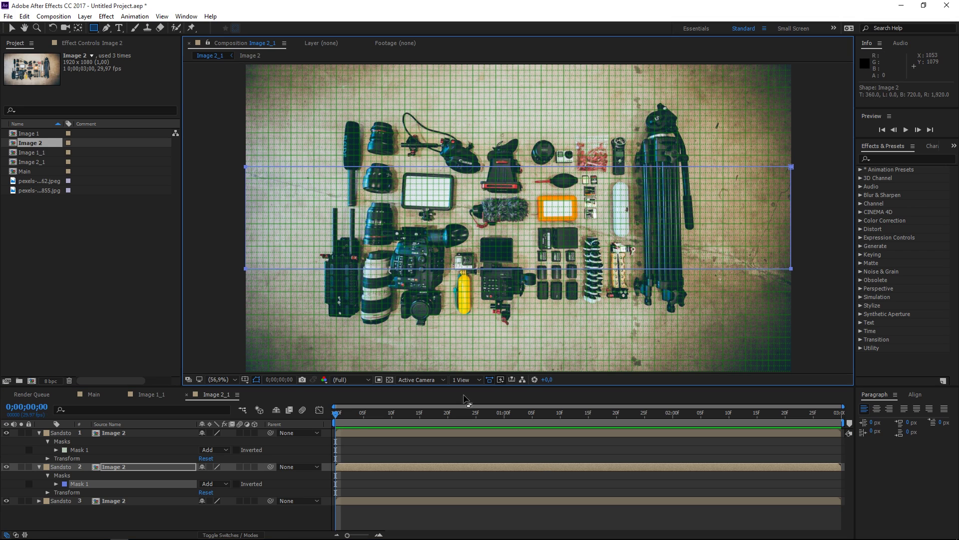
{"action": "left_click", "coordinate": [110, 501]}
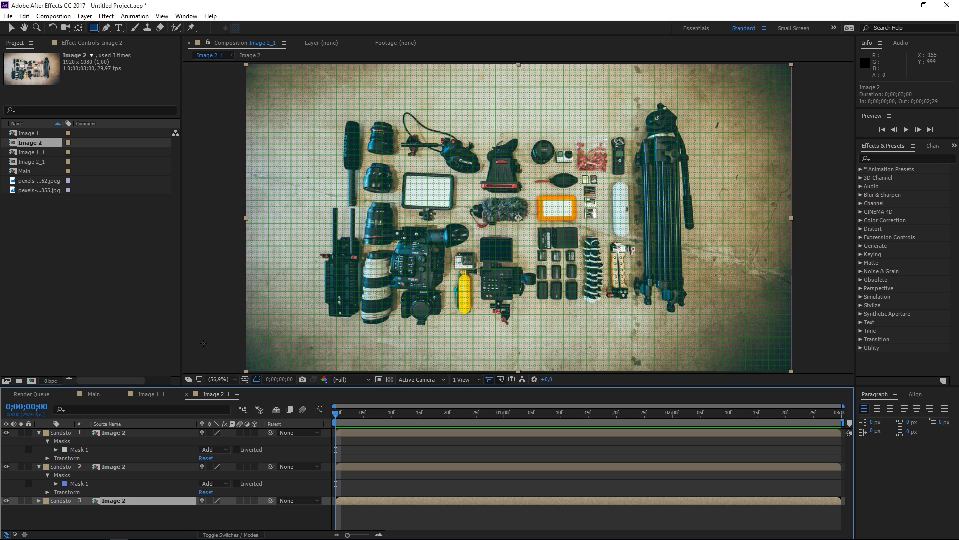
{"action": "left_click_drag", "start_coordinate": [245, 269], "coordinate": [791, 372]}
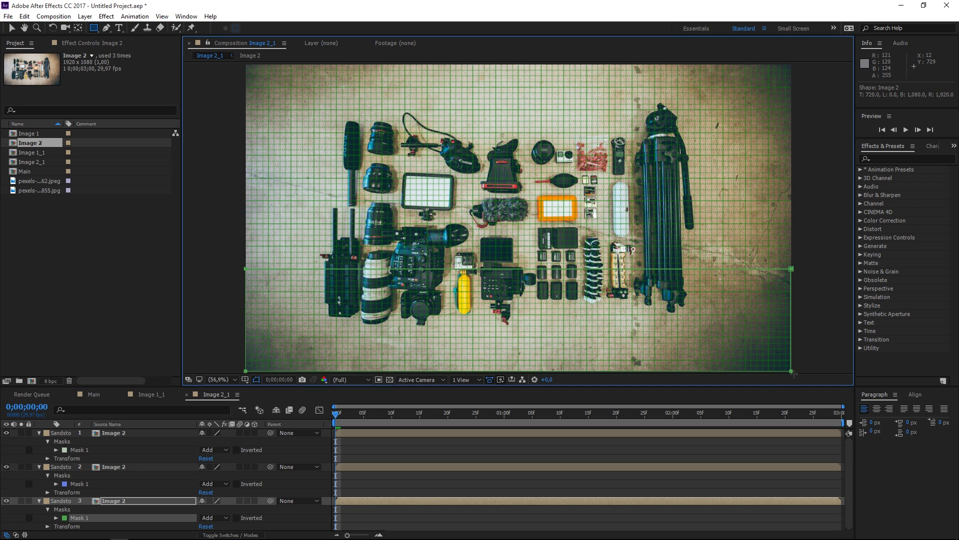
Step: Hide the grid in the Image 2_1 composition and collapse and deselect its three layers
{"action": "left_click", "coordinate": [245, 379]}
{"action": "left_click", "coordinate": [260, 415]}
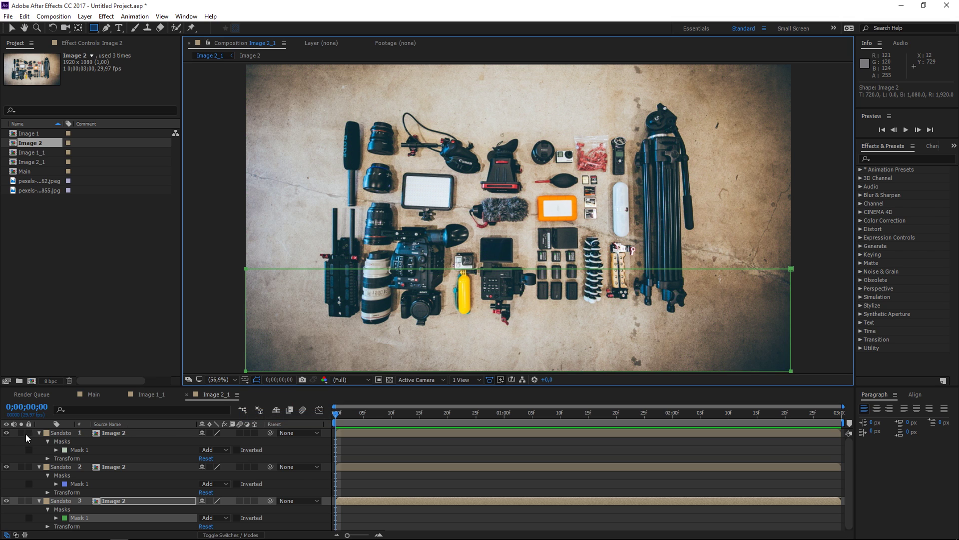
{"action": "left_click", "coordinate": [39, 433]}
{"action": "left_click", "coordinate": [39, 442]}
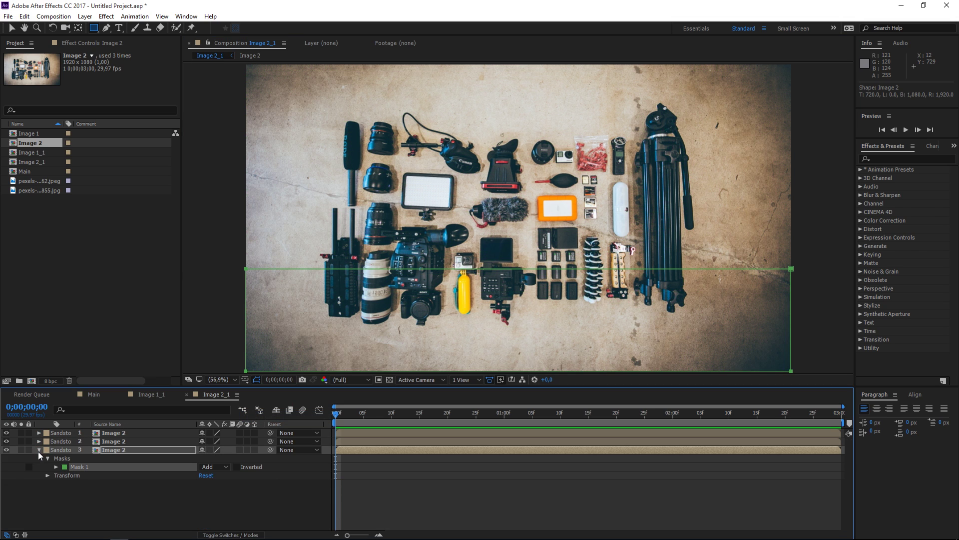
{"action": "left_click", "coordinate": [39, 450]}
{"action": "left_click", "coordinate": [97, 471]}
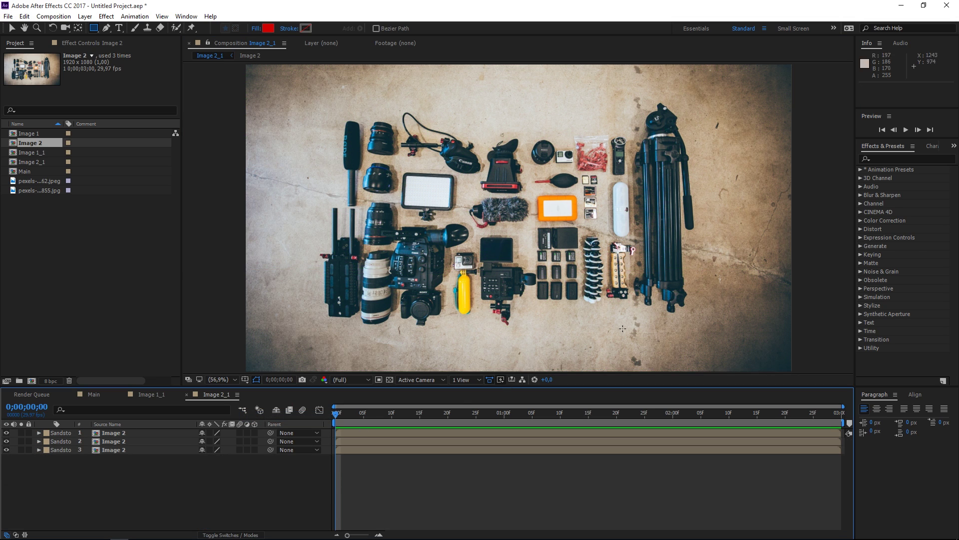
Step: Find the Offset effect and apply it to the first and third Image 2 layers
{"action": "left_click", "coordinate": [885, 159]}
{"action": "type", "text": "off"}
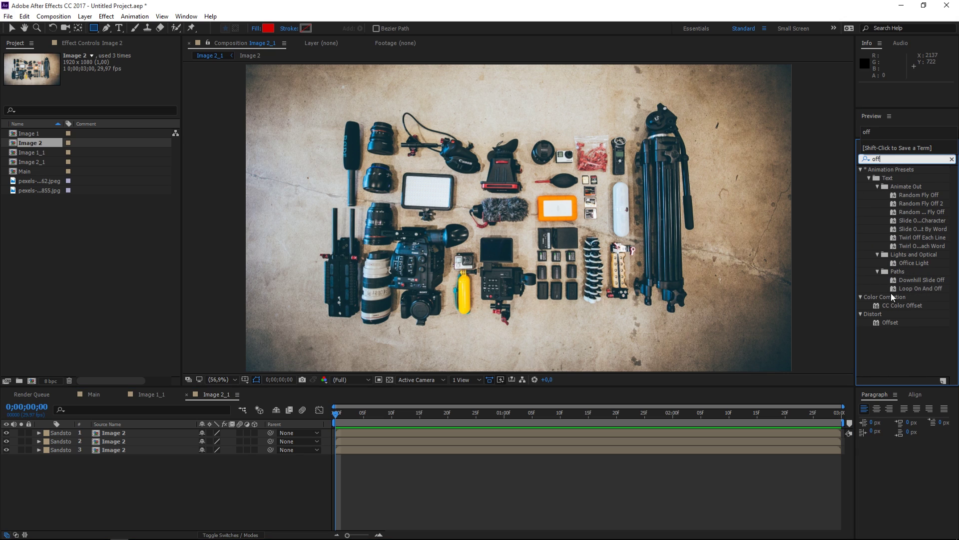
{"action": "left_click_drag", "start_coordinate": [890, 322], "coordinate": [802, 435]}
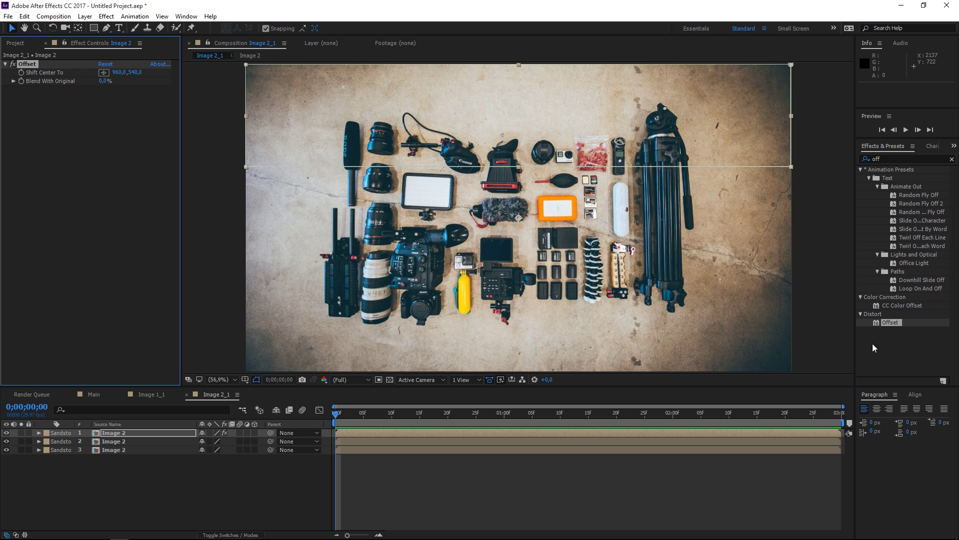
{"action": "left_click_drag", "start_coordinate": [882, 323], "coordinate": [810, 458]}
{"action": "left_click_drag", "start_coordinate": [808, 454], "coordinate": [808, 453]}
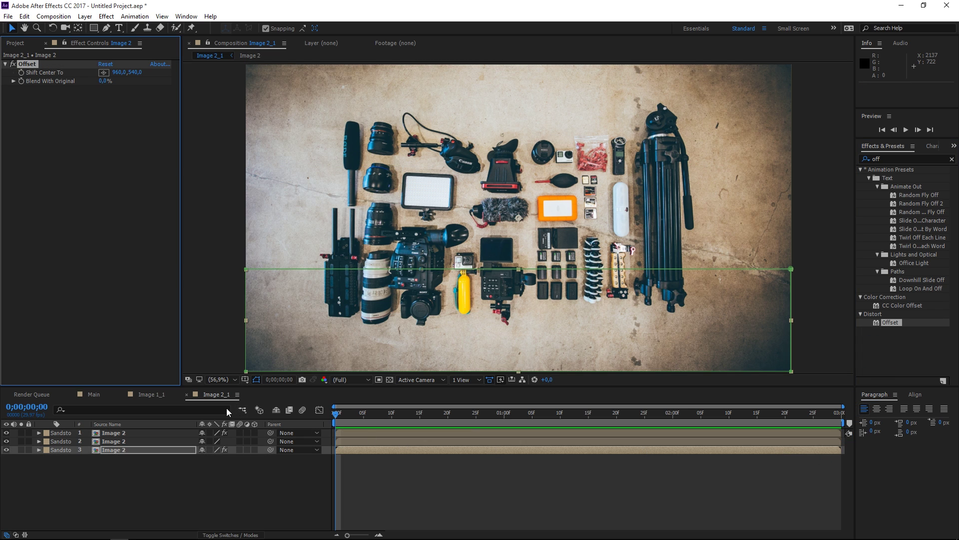
Step: Apply the Offset effect to the first and third Image 1 layers in the Image 1_1 composition
{"action": "left_click", "coordinate": [146, 390]}
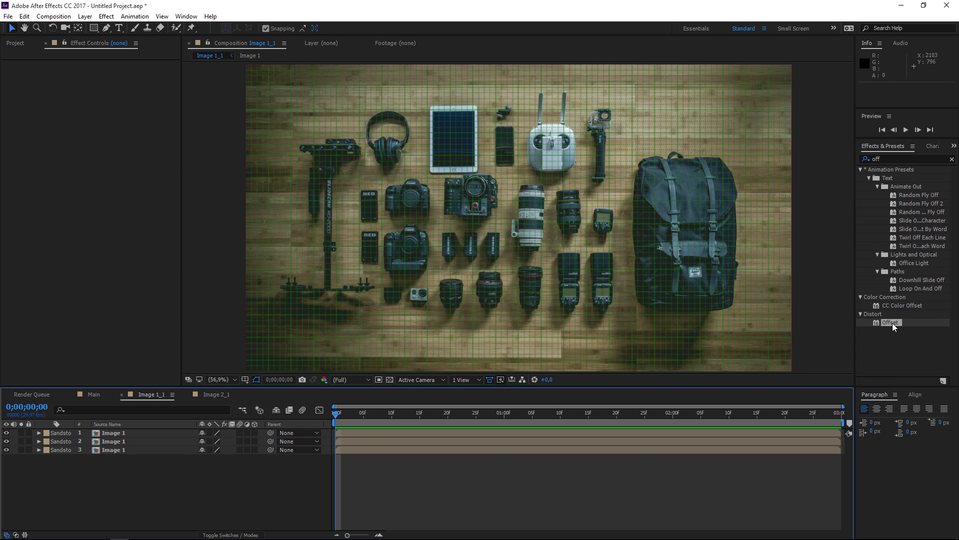
{"action": "left_click_drag", "start_coordinate": [892, 322], "coordinate": [792, 434]}
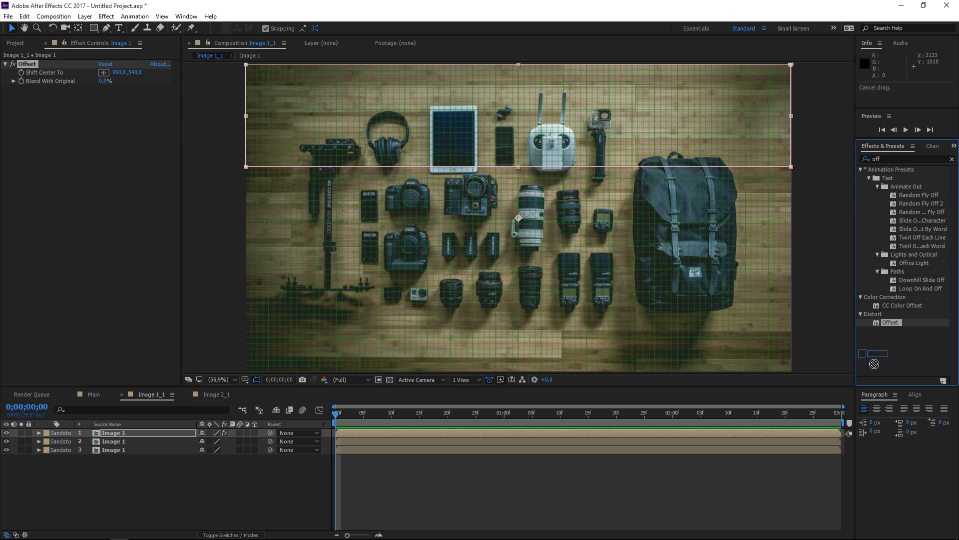
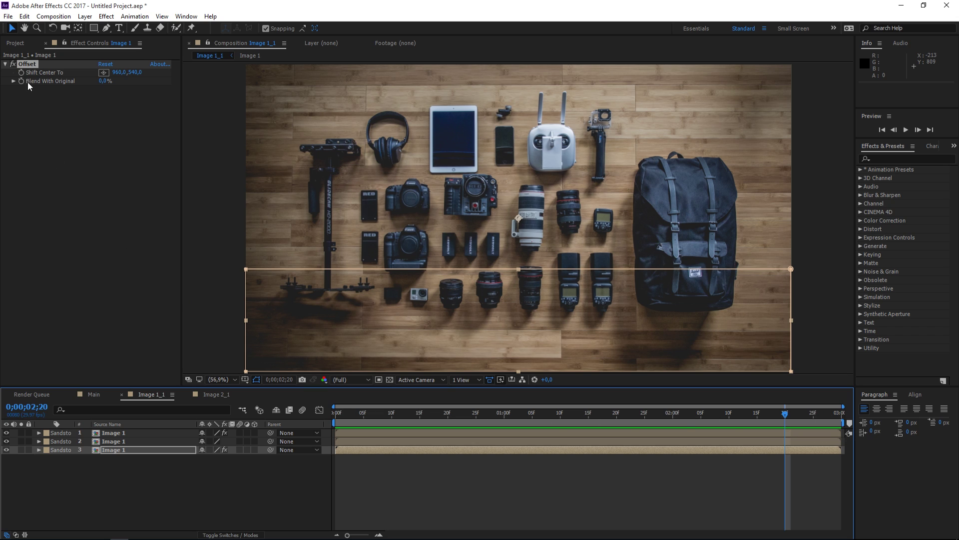
Step: Add a Shift Center To keyframe to the first Image 1 layer's Offset at 0;00;02;20 and reveal it in the timeline
{"action": "left_click", "coordinate": [115, 437]}
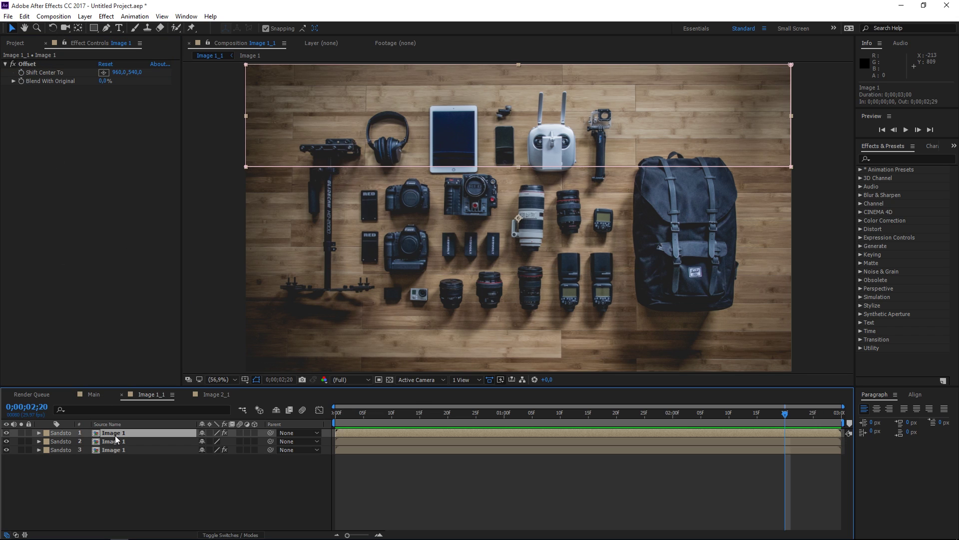
{"action": "left_click", "coordinate": [22, 74]}
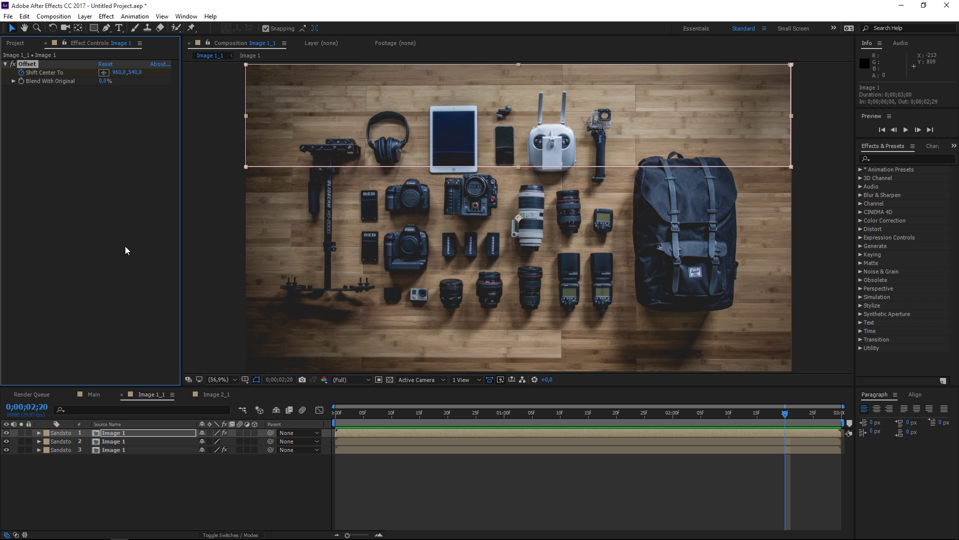
{"action": "key", "text": "u"}
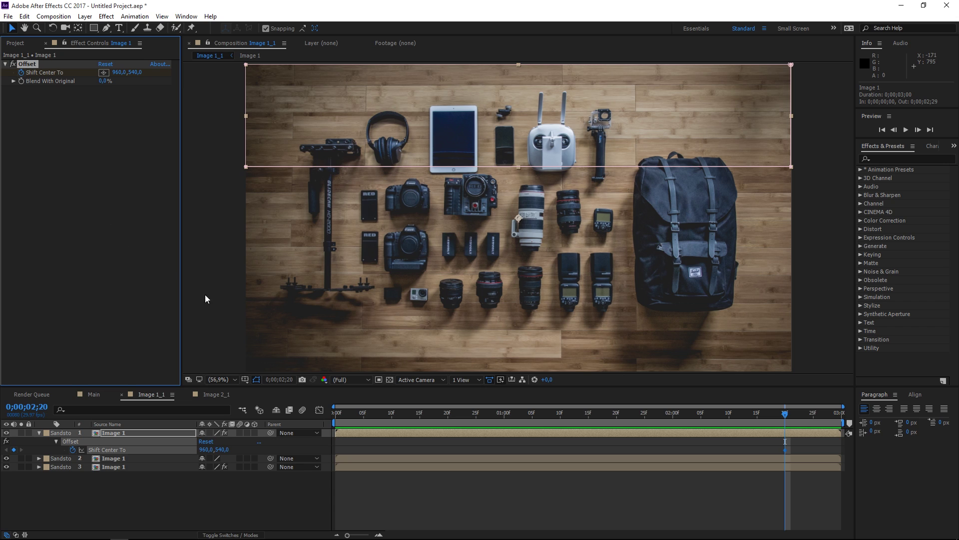
Step: Add a Shift Center To keyframe to the third Image 1 layer's Offset at 0;00;02;20 and reveal it in the timeline
{"action": "left_click", "coordinate": [175, 467]}
{"action": "key", "text": "u"}
{"action": "left_click", "coordinate": [793, 448]}
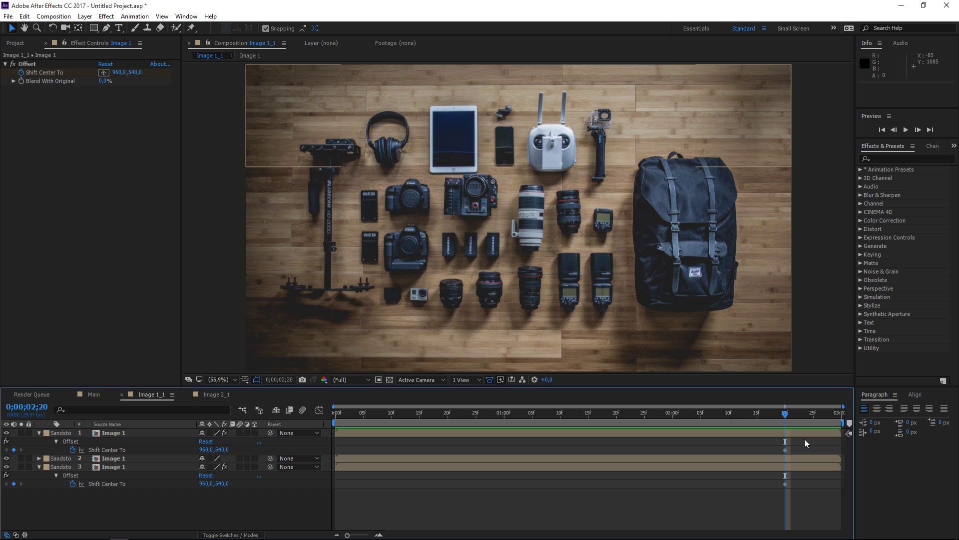
Step: At 0;00;03;00, set the first Image 1 layer's Shift Center To X value to 1360
{"action": "key", "text": "End"}
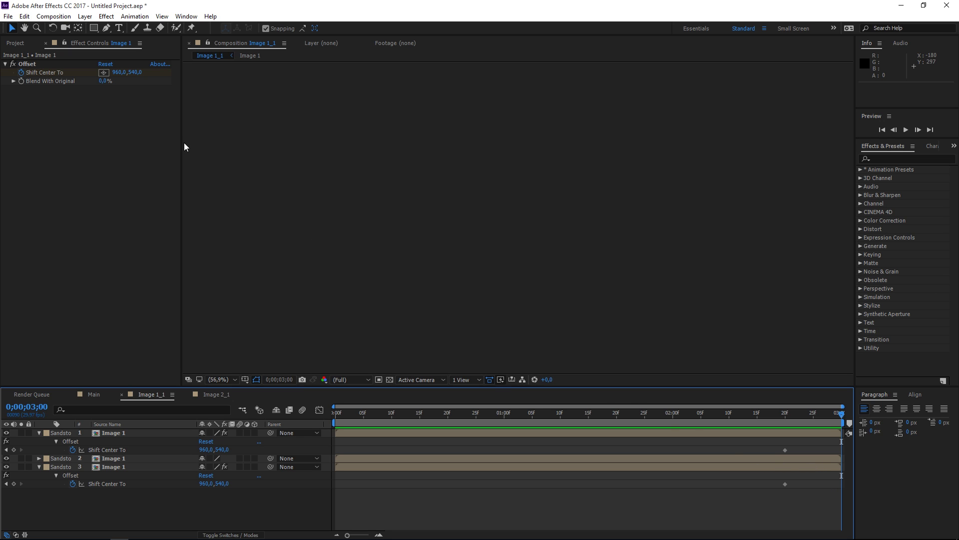
{"action": "left_click", "coordinate": [119, 72]}
{"action": "left_click", "coordinate": [104, 425]}
{"action": "left_click", "coordinate": [111, 434]}
{"action": "left_click", "coordinate": [120, 73]}
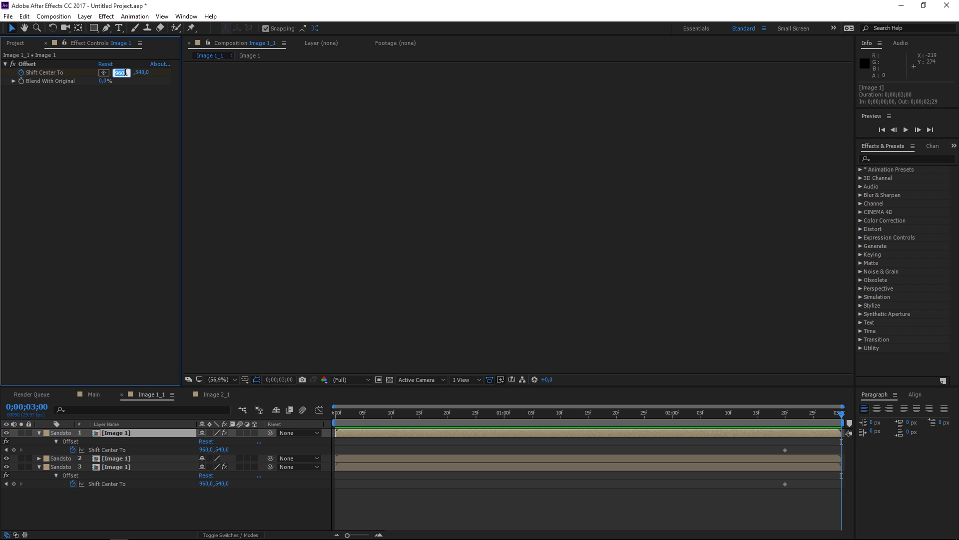
{"action": "left_click", "coordinate": [124, 73]}
{"action": "key", "text": "Return"}
Step: Subtract 400 from the third Image 1 layer's Shift Center To X value at 0;00;03;00 and check the slide at 0;00;02;27
{"action": "left_click", "coordinate": [172, 468]}
{"action": "left_click", "coordinate": [205, 483]}
{"action": "left_click", "coordinate": [215, 483]}
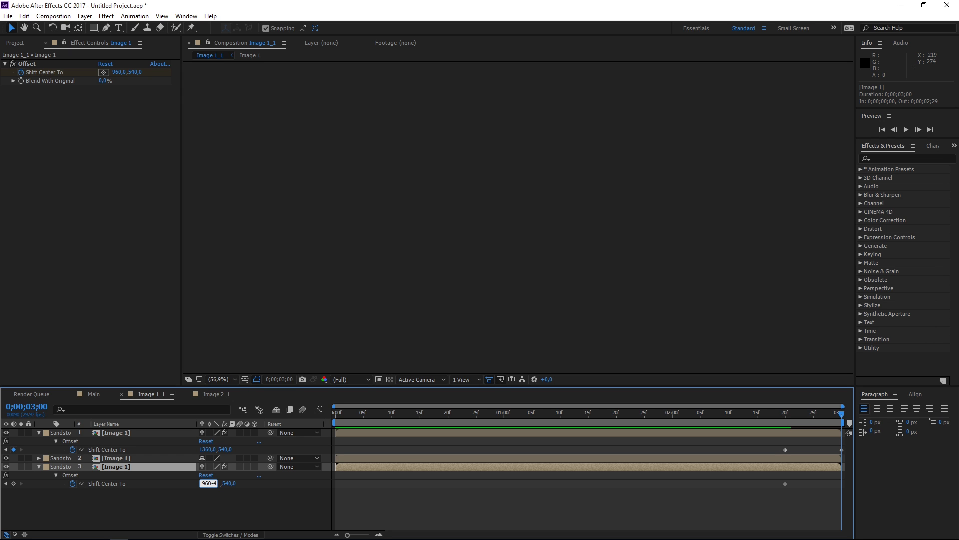
{"action": "type", "text": "-400"}
{"action": "left_click", "coordinate": [259, 501]}
{"action": "left_click_drag", "start_coordinate": [774, 415], "coordinate": [824, 413]}
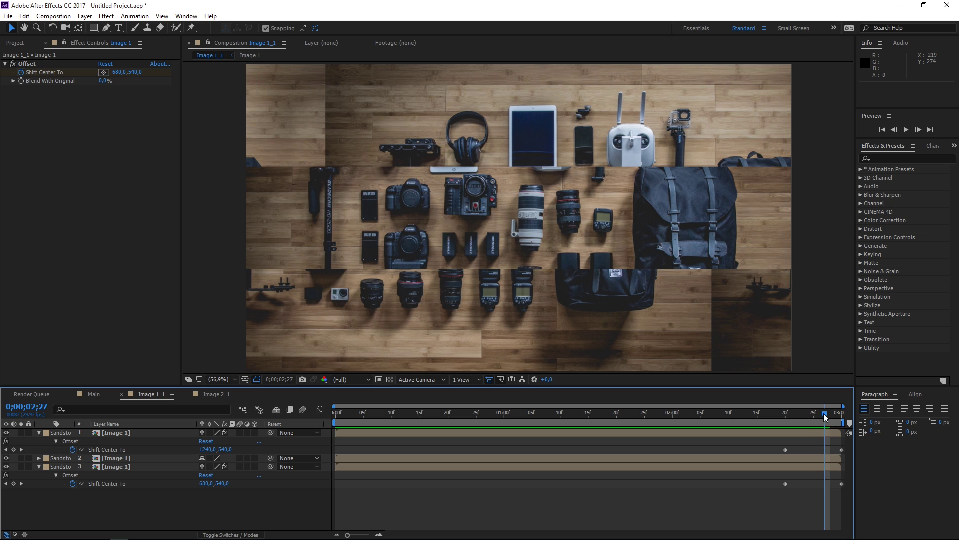
Step: In the Image 2_1 composition, add and reveal Shift Center To keyframes at 0;00;00;00 on the first and third Image 2 layers
{"action": "left_click", "coordinate": [217, 395]}
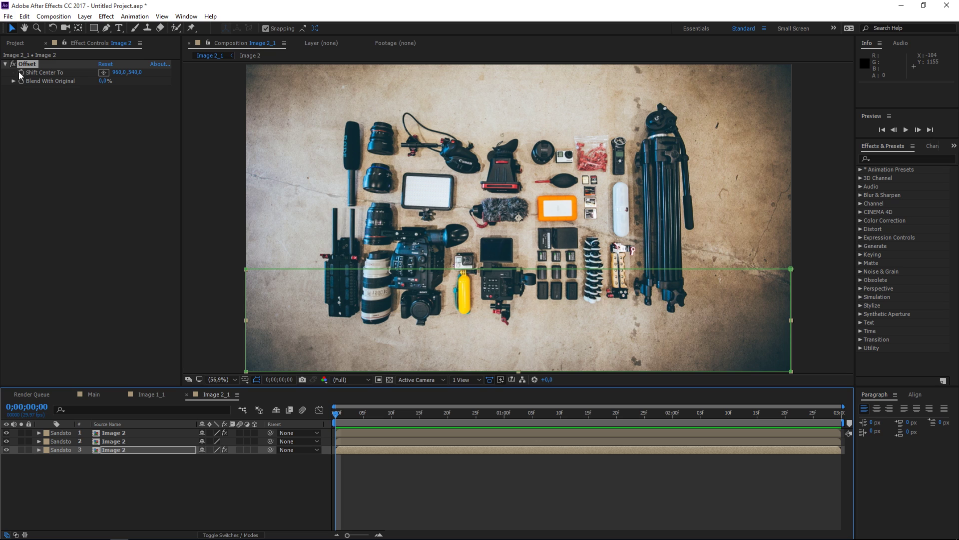
{"action": "left_click", "coordinate": [106, 432]}
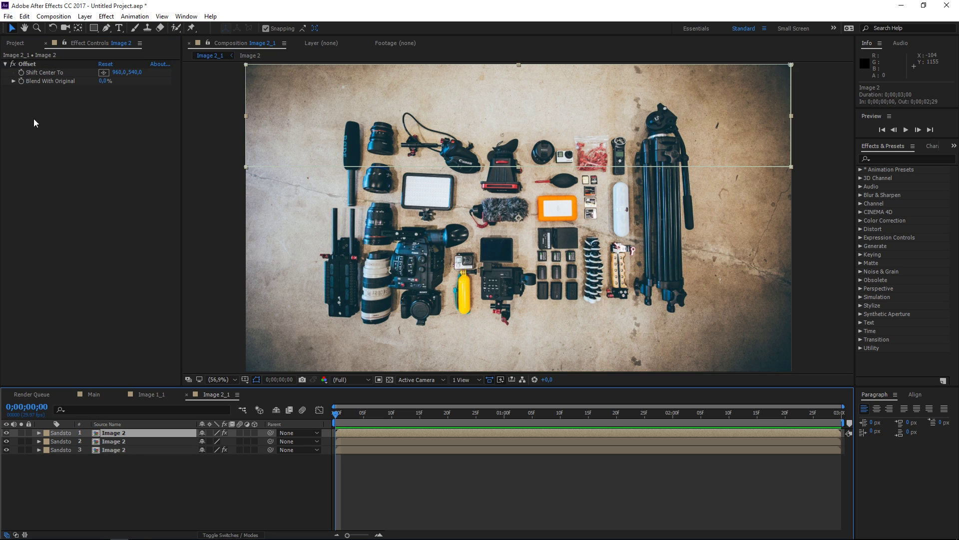
{"action": "left_click", "coordinate": [21, 72]}
{"action": "key", "text": "u"}
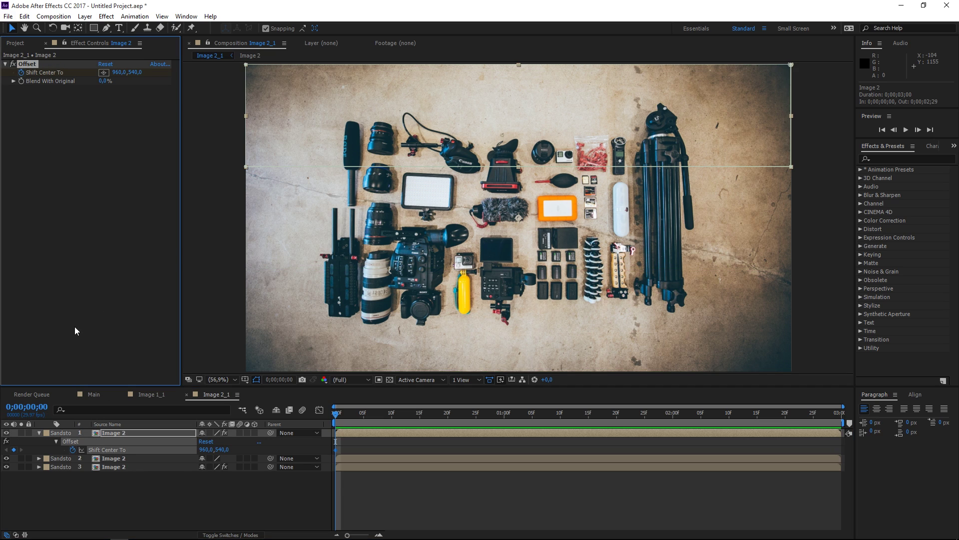
{"action": "left_click", "coordinate": [137, 469]}
{"action": "key", "text": "u"}
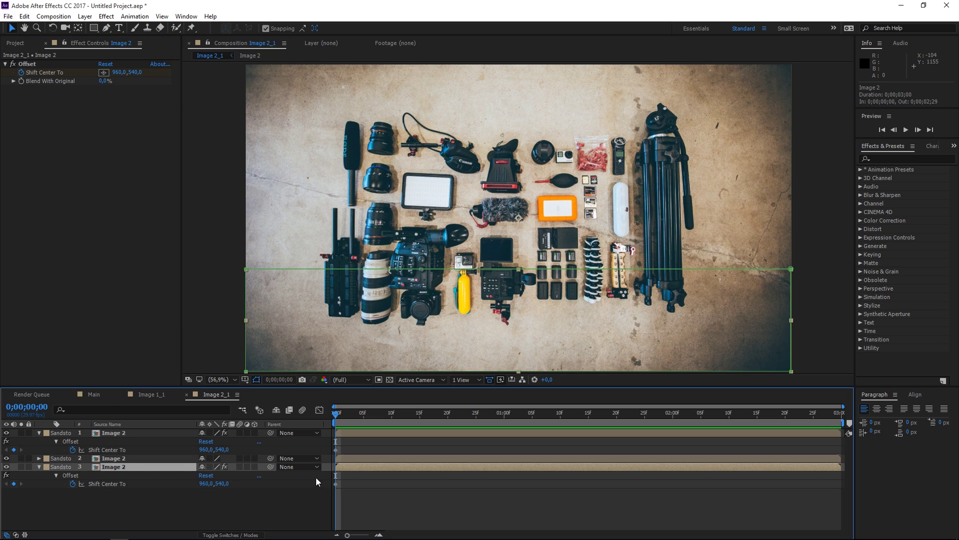
Step: Add Shift Center To keyframes at 0;00;00;10 on the first and third Image 2 layers, keeping the current values
{"action": "left_click", "coordinate": [392, 413]}
{"action": "left_click", "coordinate": [13, 449]}
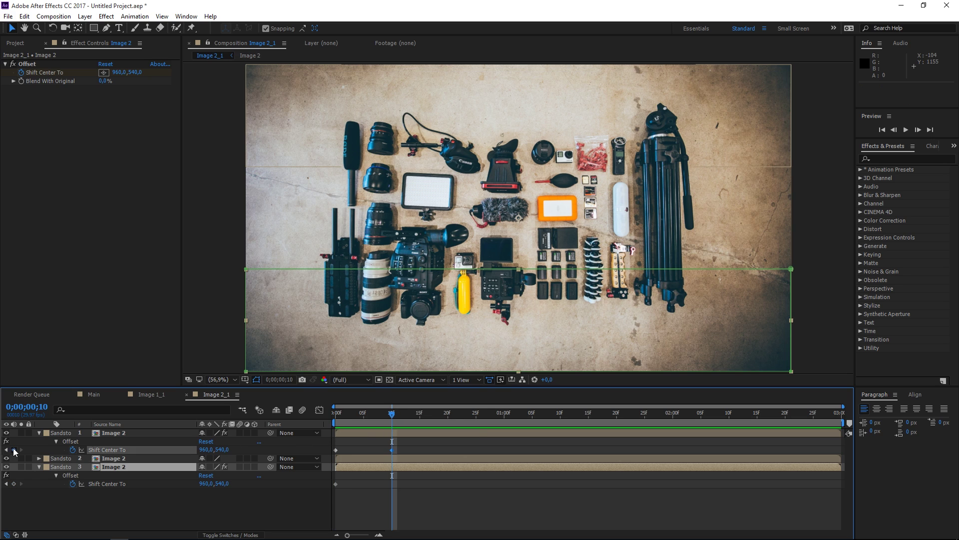
{"action": "left_click", "coordinate": [14, 484]}
Step: At 0;00;00;00, set the first Image 2 layer's Shift Center To X value to 560 by subtracting 400
{"action": "left_click_drag", "start_coordinate": [393, 419], "coordinate": [335, 418]}
{"action": "left_click", "coordinate": [207, 449]}
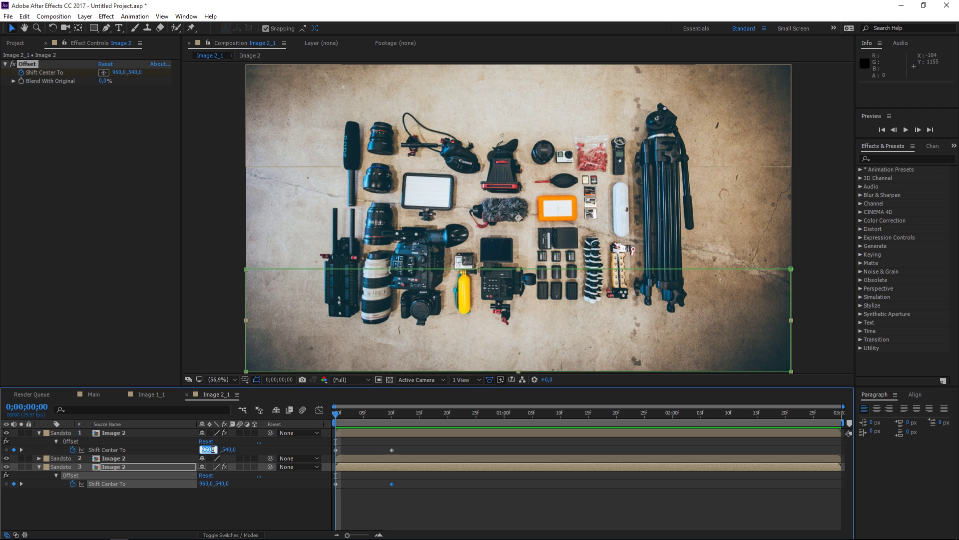
{"action": "left_click", "coordinate": [213, 449]}
{"action": "type", "text": "-400"}
{"action": "key", "text": "Return"}
Step: At 0;00;00;00, set the third Image 2 layer's Shift Center To X value to 1360 by adding 400
{"action": "left_click", "coordinate": [207, 484]}
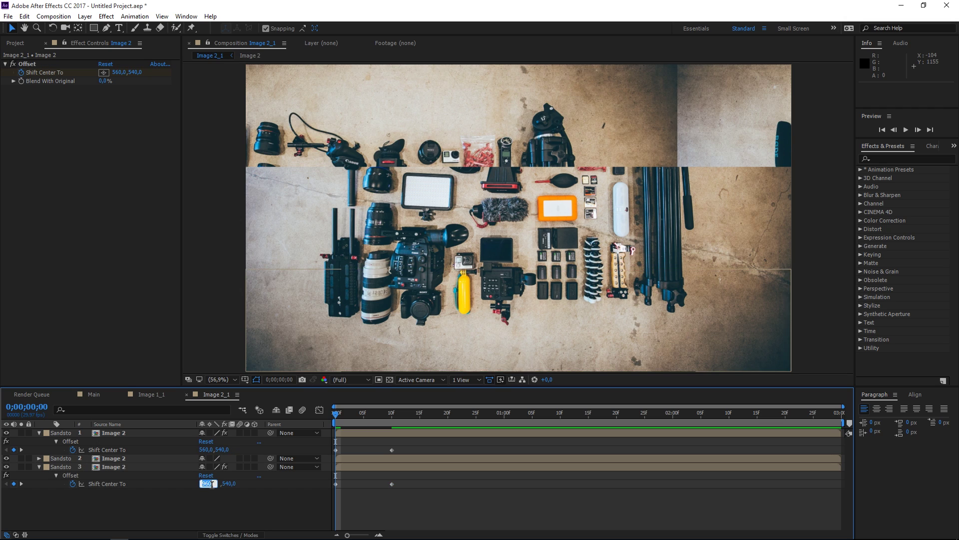
{"action": "left_click", "coordinate": [213, 484]}
{"action": "type", "text": "+400"}
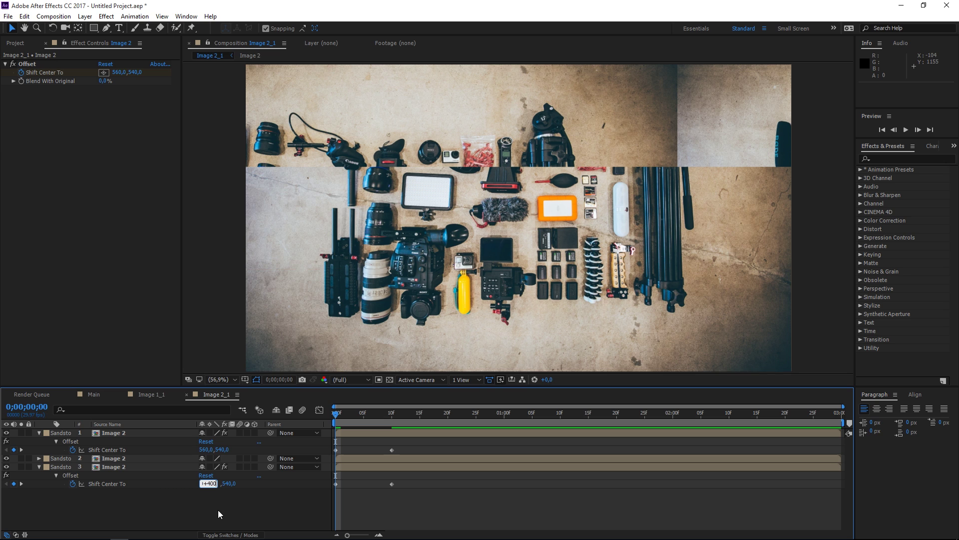
{"action": "key", "text": "Return"}
{"action": "mouse_move", "coordinate": [332, 412]}
{"action": "left_mouse_down"}
{"action": "mouse_move", "coordinate": [398, 418]}
{"action": "mouse_move", "coordinate": [333, 420]}
{"action": "left_mouse_up"}
Step: Apply Easy Ease to all four Shift Center To keyframes in the Image 1_1 composition
{"action": "left_click", "coordinate": [154, 395]}
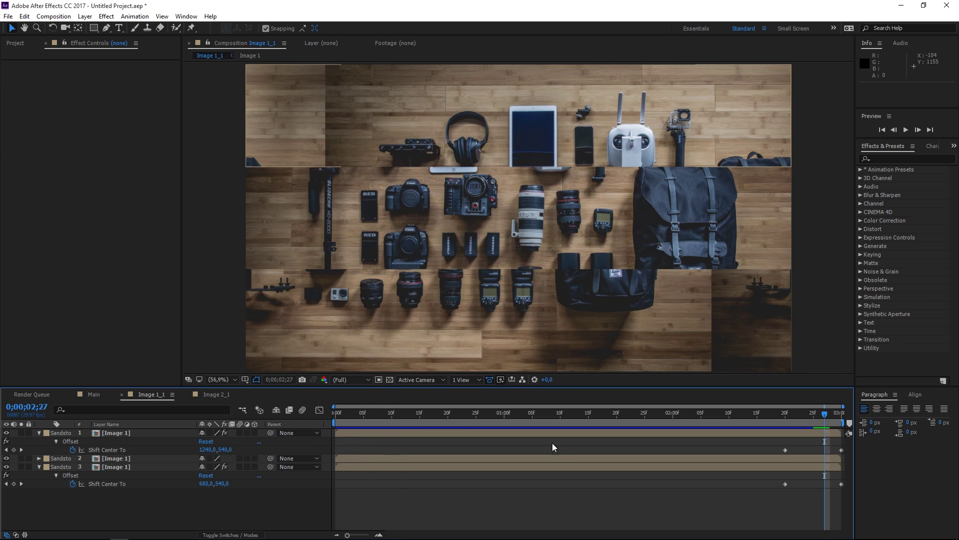
{"action": "left_click_drag", "start_coordinate": [759, 505], "coordinate": [856, 447]}
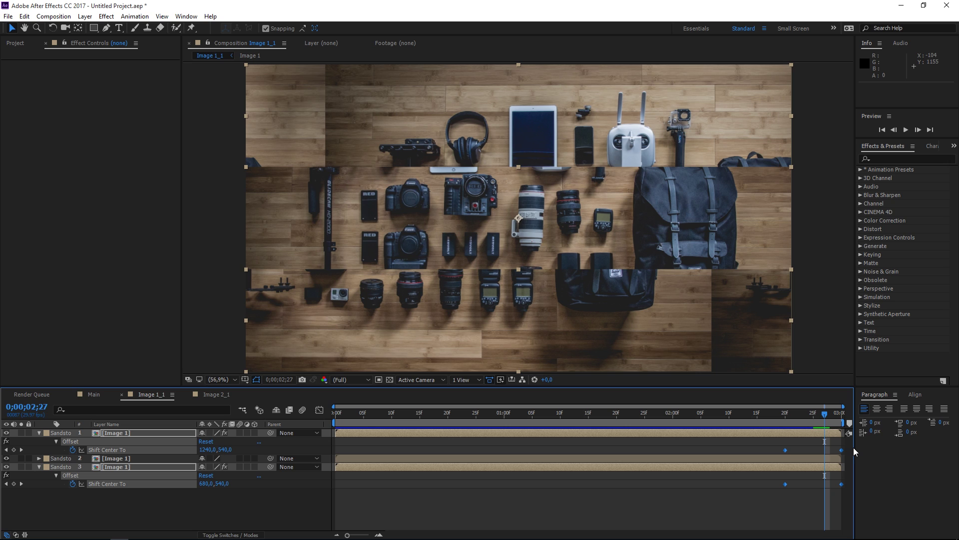
{"action": "key", "text": "F9"}
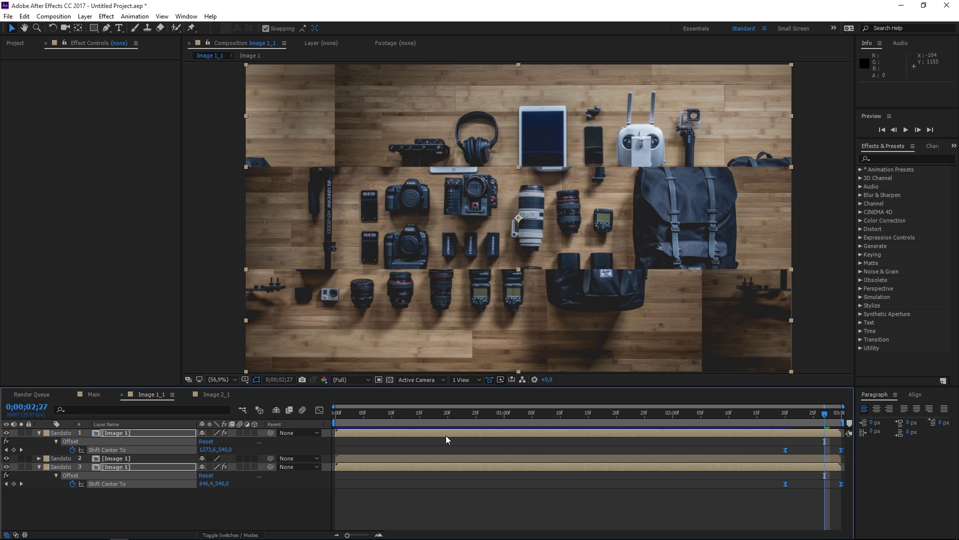
Step: Reshape the Image 1_1 keyframes' speed graph so the movement starts slowly and peaks shortly before the end
{"action": "left_click", "coordinate": [320, 410]}
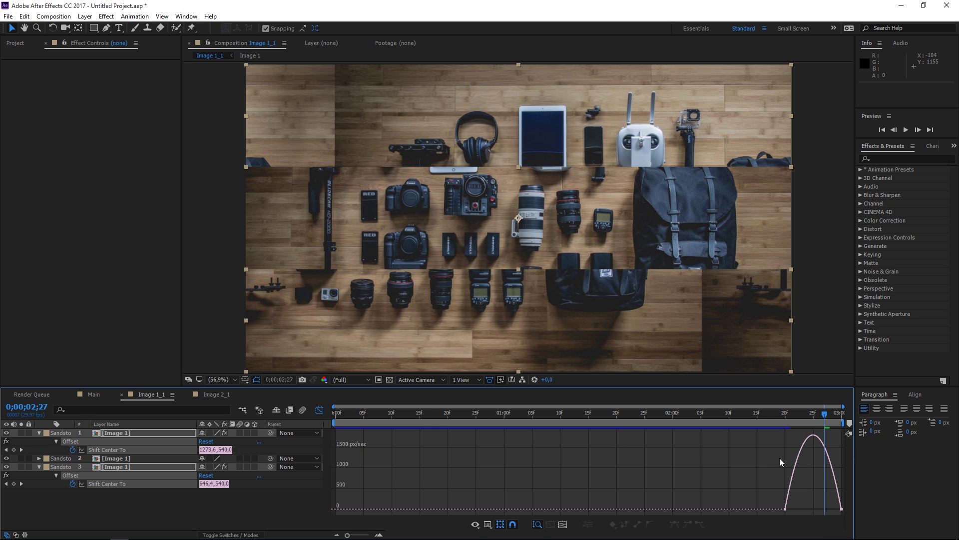
{"action": "right_click", "coordinate": [779, 458]}
{"action": "left_click", "coordinate": [802, 371]}
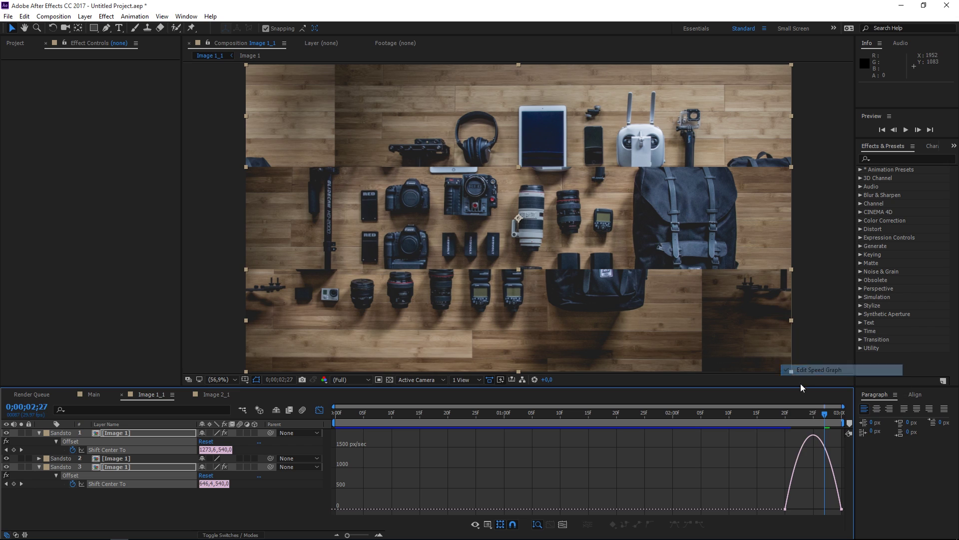
{"action": "left_click", "coordinate": [803, 507]}
{"action": "mouse_move", "coordinate": [796, 506]}
{"action": "left_mouse_down"}
{"action": "mouse_move", "coordinate": [769, 500]}
{"action": "mouse_move", "coordinate": [793, 488]}
{"action": "mouse_move", "coordinate": [813, 505]}
{"action": "left_mouse_up"}
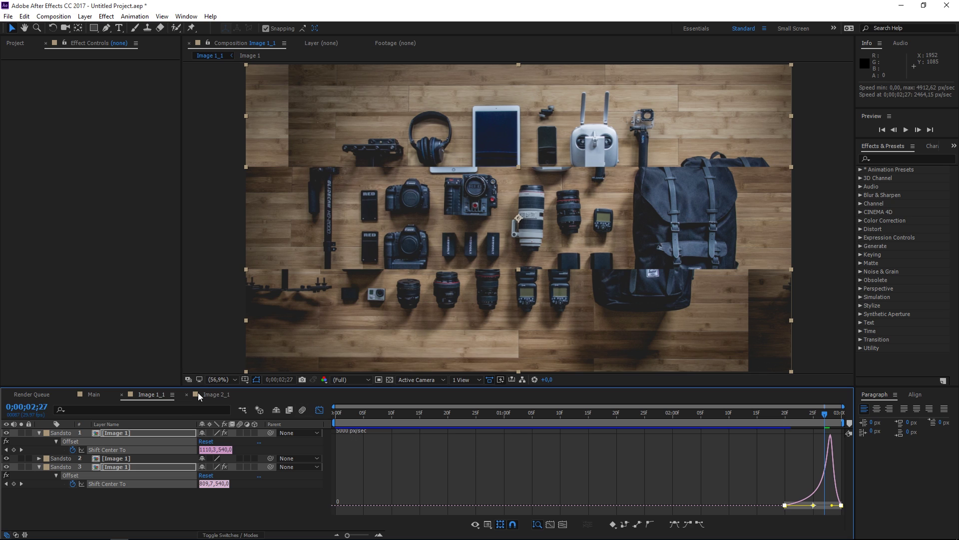
Step: Ease the Shift Center To keyframes in Image 2_1 and reshape their speed graph to peak near the start and slow down gradually
{"action": "left_click", "coordinate": [223, 391]}
{"action": "left_click_drag", "start_coordinate": [426, 446], "coordinate": [325, 494]}
{"action": "left_click", "coordinate": [320, 411]}
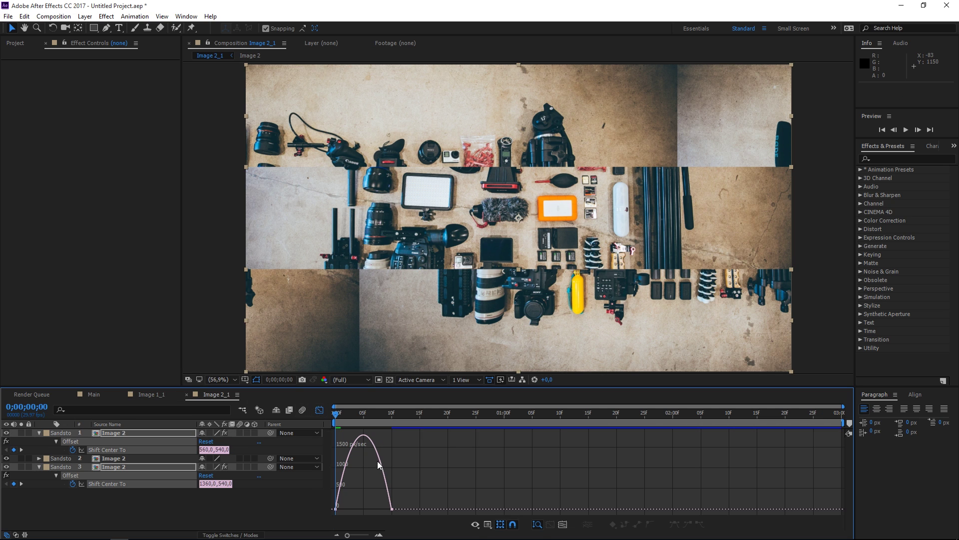
{"action": "left_click_drag", "start_coordinate": [387, 510], "coordinate": [361, 507]}
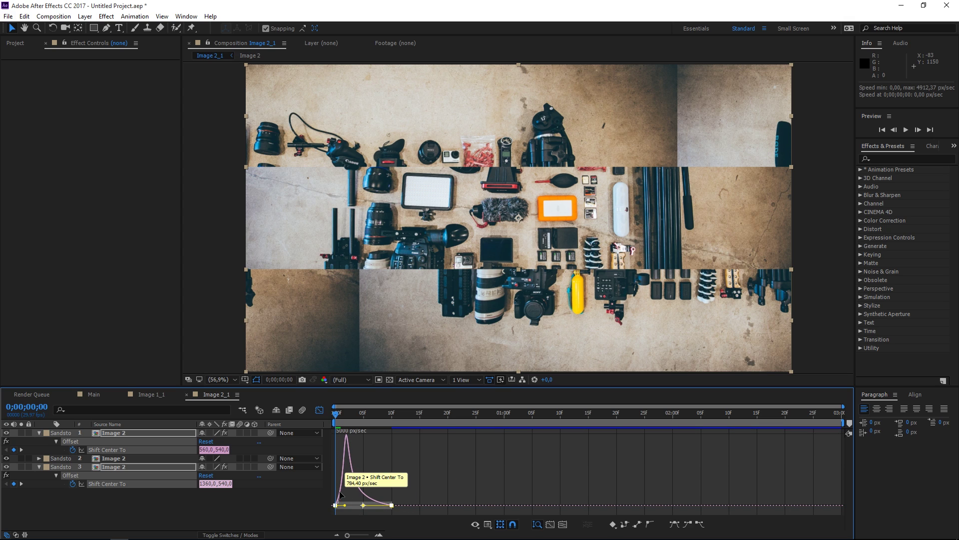
Step: Add Image 1_1 and Image 2_1 to the Main composition and move the Image 2_1 layer to start at 0;00;03;00
{"action": "left_click", "coordinate": [94, 394]}
{"action": "left_click", "coordinate": [15, 44]}
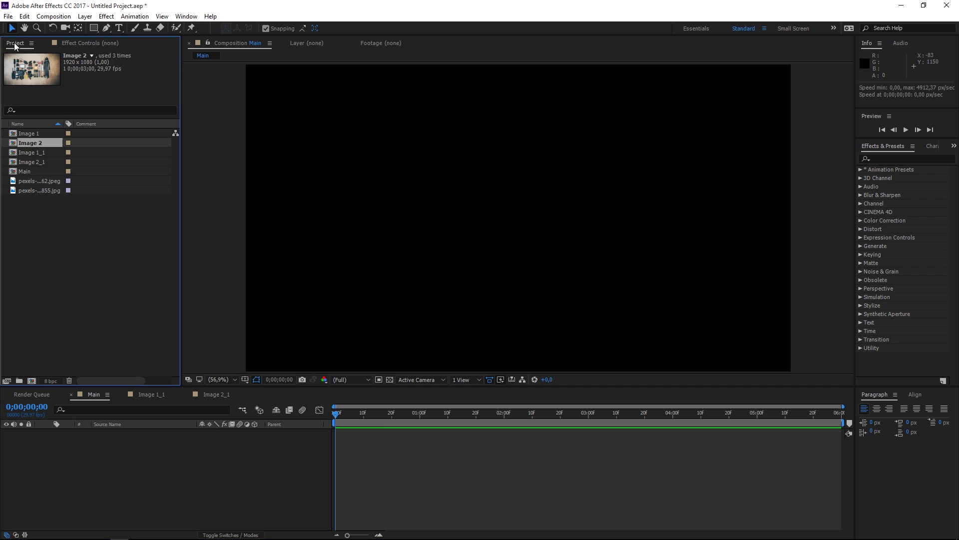
{"action": "left_click", "coordinate": [41, 152]}
{"action": "left_click", "coordinate": [39, 161], "text": "shift"}
{"action": "left_click_drag", "start_coordinate": [37, 155], "coordinate": [115, 433]}
{"action": "left_click", "coordinate": [141, 452]}
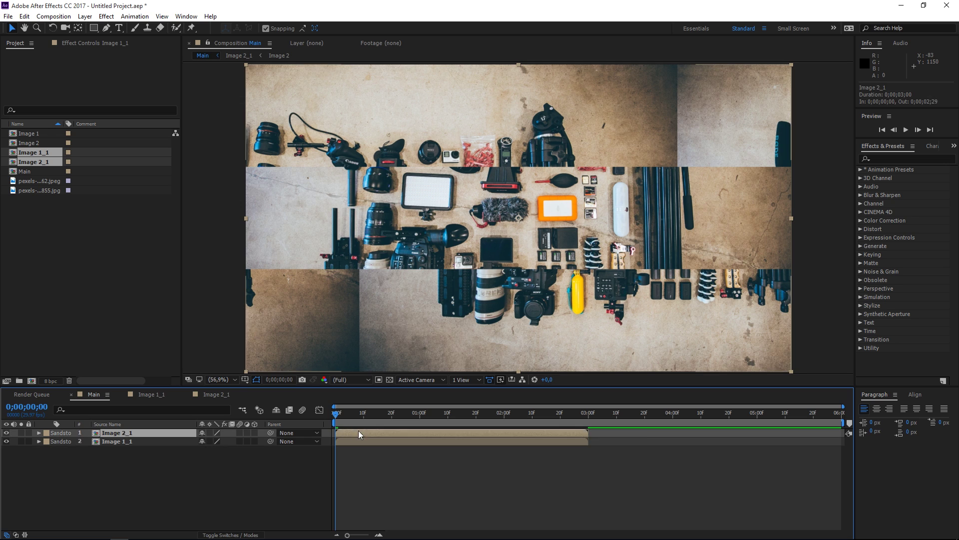
{"action": "left_click_drag", "start_coordinate": [358, 430], "coordinate": [606, 435]}
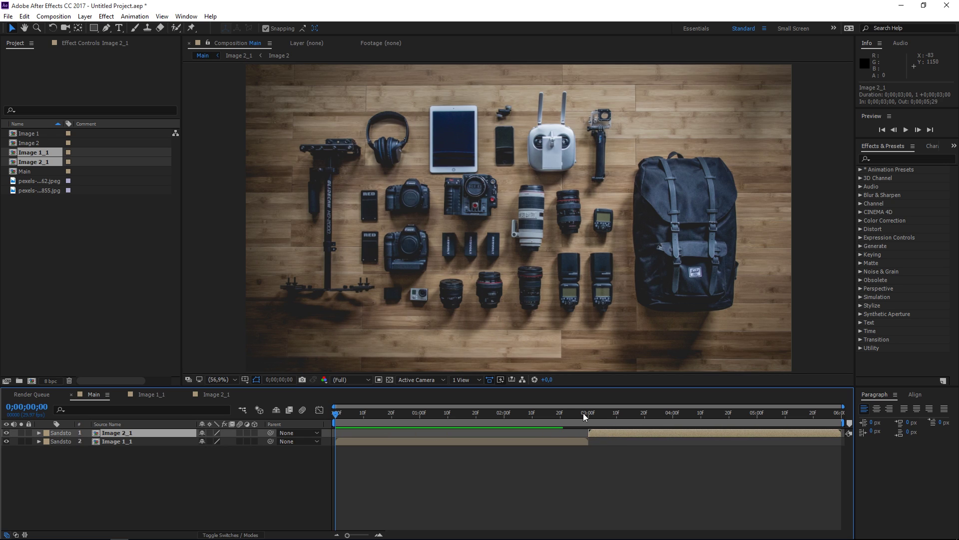
Step: Create a new adjustment layer above the two image layers in the Main composition
{"action": "left_click", "coordinate": [552, 415]}
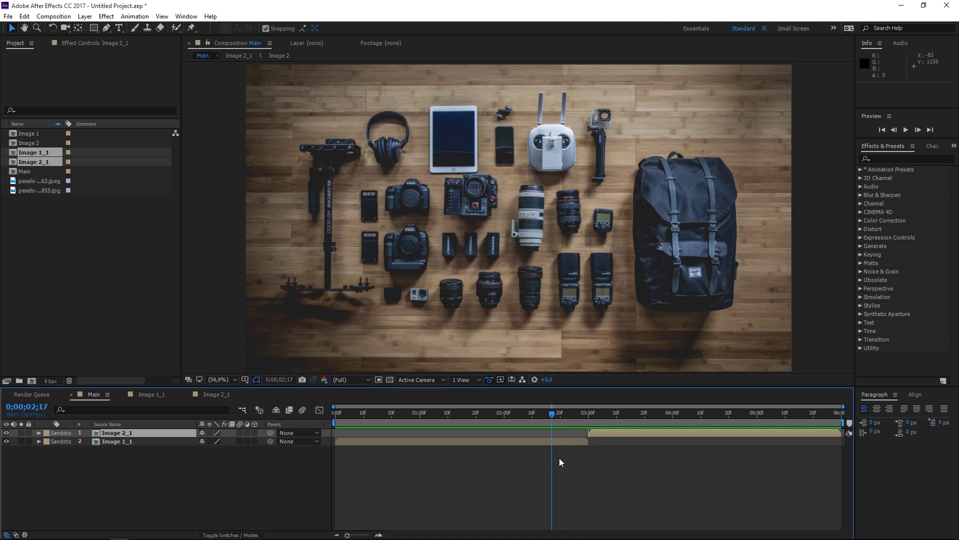
{"action": "right_click", "coordinate": [569, 460]}
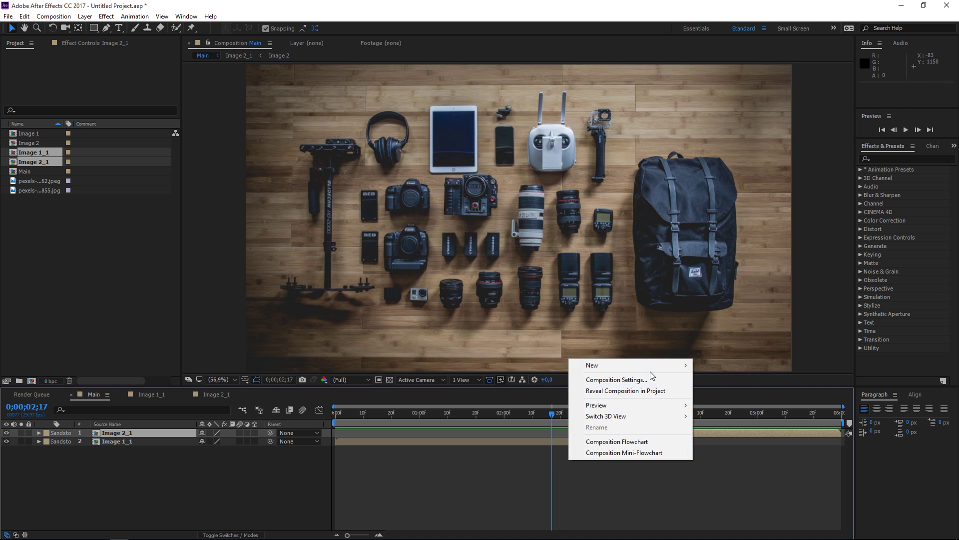
{"action": "mouse_move", "coordinate": [655, 368]}
{"action": "left_click", "coordinate": [730, 446]}
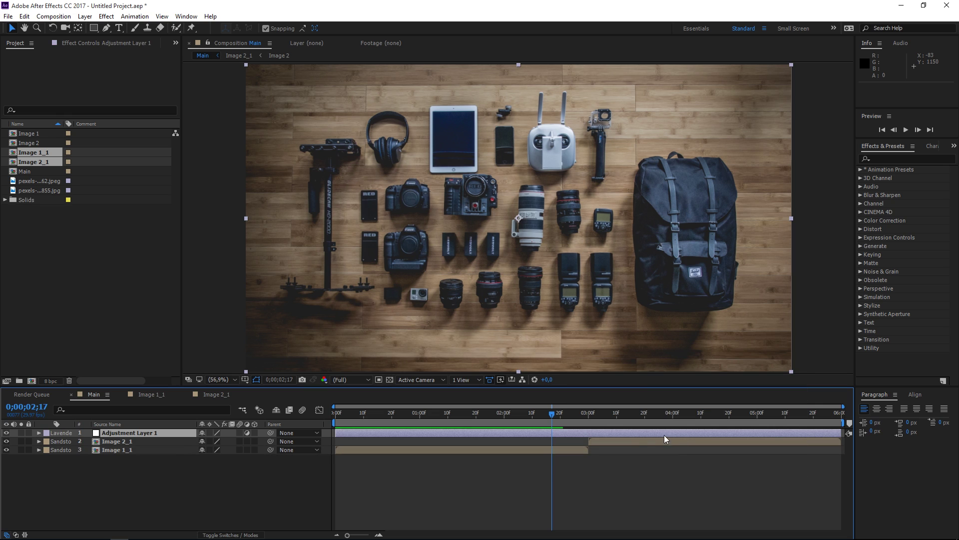
Step: Split the adjustment layer at 0;00;03;10, ten frames after the cut, and delete the part after it
{"action": "left_click", "coordinate": [589, 413]}
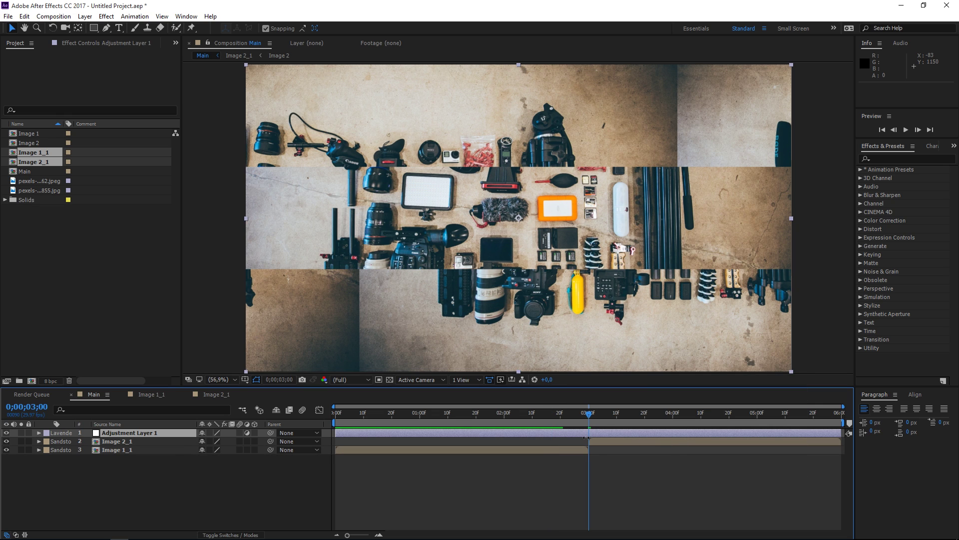
{"action": "key", "text": "shift+Page_Down"}
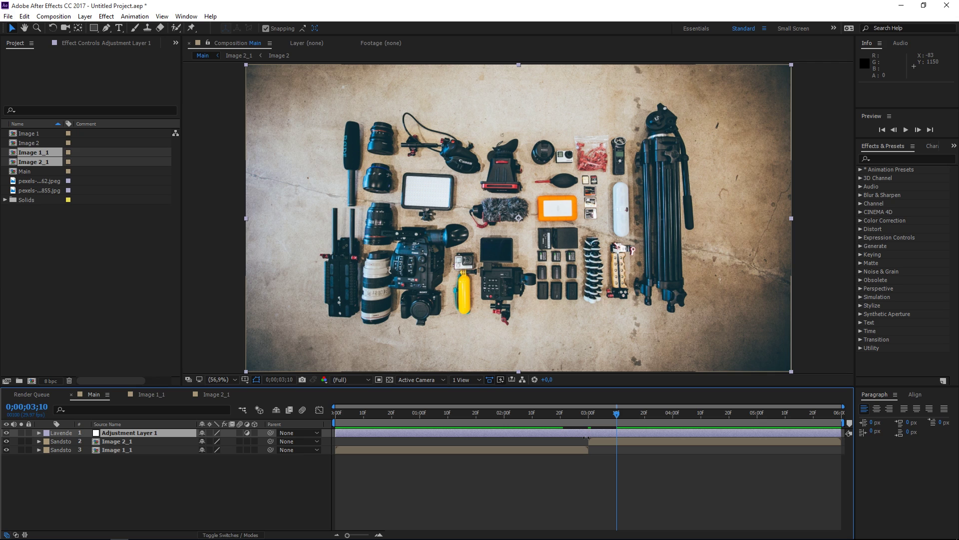
{"action": "key", "text": "ctrl+shift+d"}
{"action": "key", "text": "Delete"}
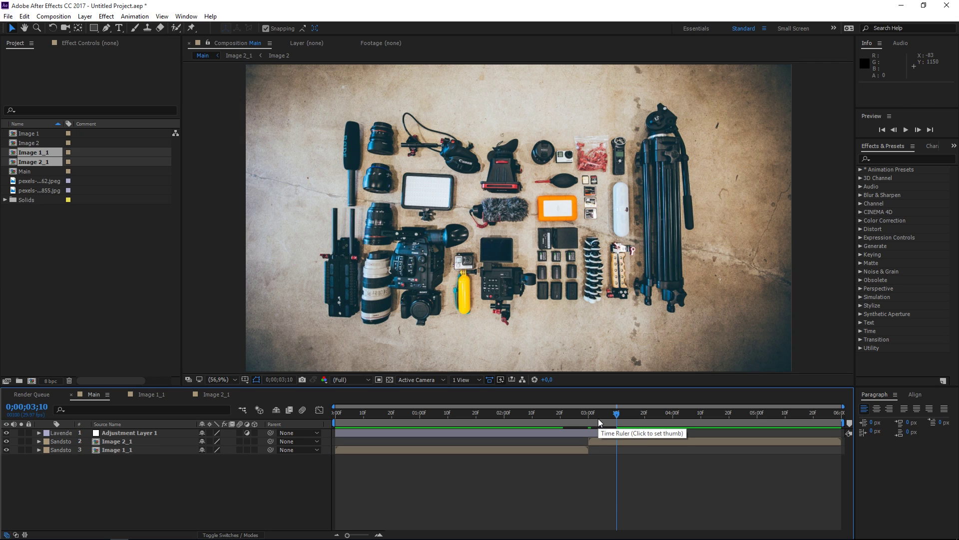
Step: Split the adjustment layer at 0;00;02;20, ten frames before the cut, and delete the part before it
{"action": "key", "text": "shift+Page_Up"}
{"action": "key", "text": "shift+Page_Up"}
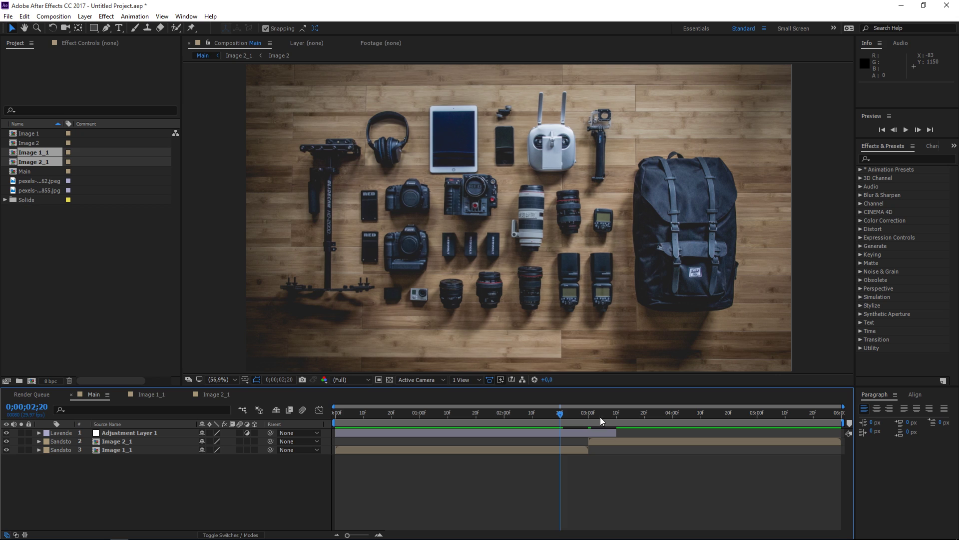
{"action": "left_click", "coordinate": [563, 434]}
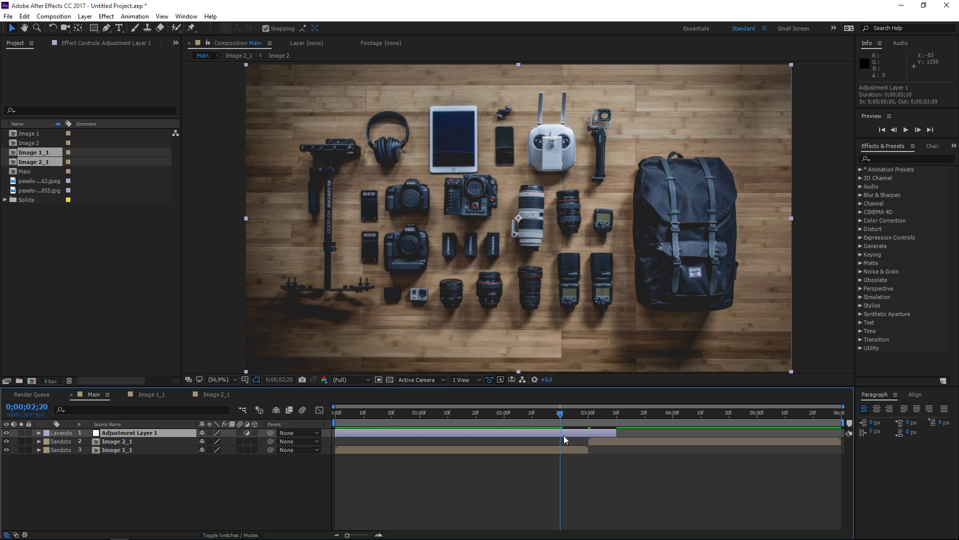
{"action": "key", "text": "ctrl+shift+d"}
{"action": "left_click", "coordinate": [552, 441]}
{"action": "key", "text": "Delete"}
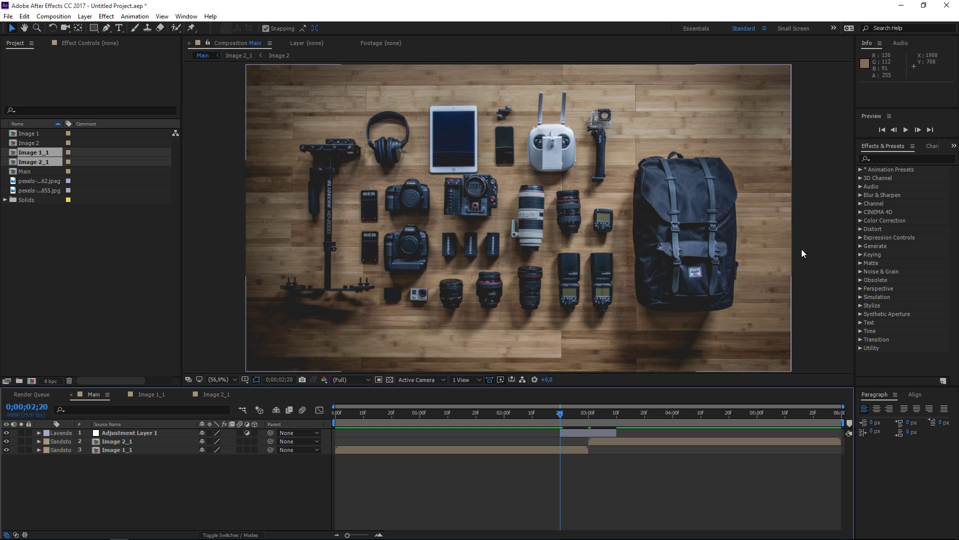
Step: Find the Optics Compensation effect and apply it to the adjustment layer, then clear the effect search
{"action": "left_click", "coordinate": [890, 158]}
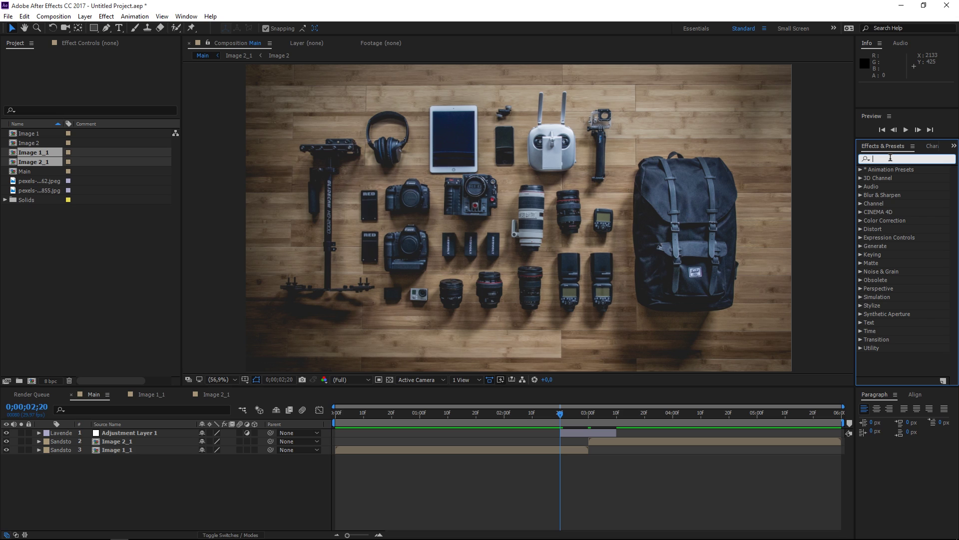
{"action": "type", "text": "opt"}
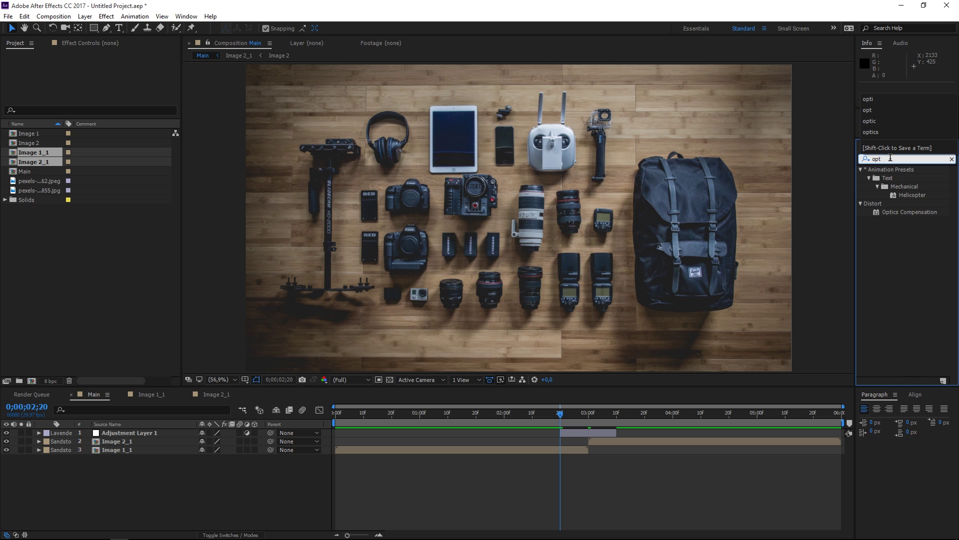
{"action": "left_click", "coordinate": [895, 209]}
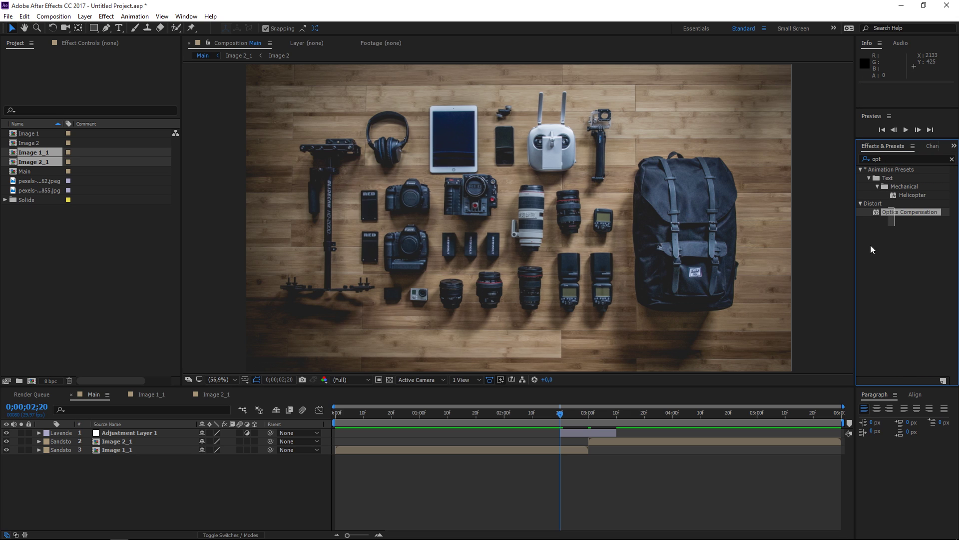
{"action": "left_click_drag", "start_coordinate": [885, 214], "coordinate": [571, 434]}
{"action": "left_click", "coordinate": [952, 159]}
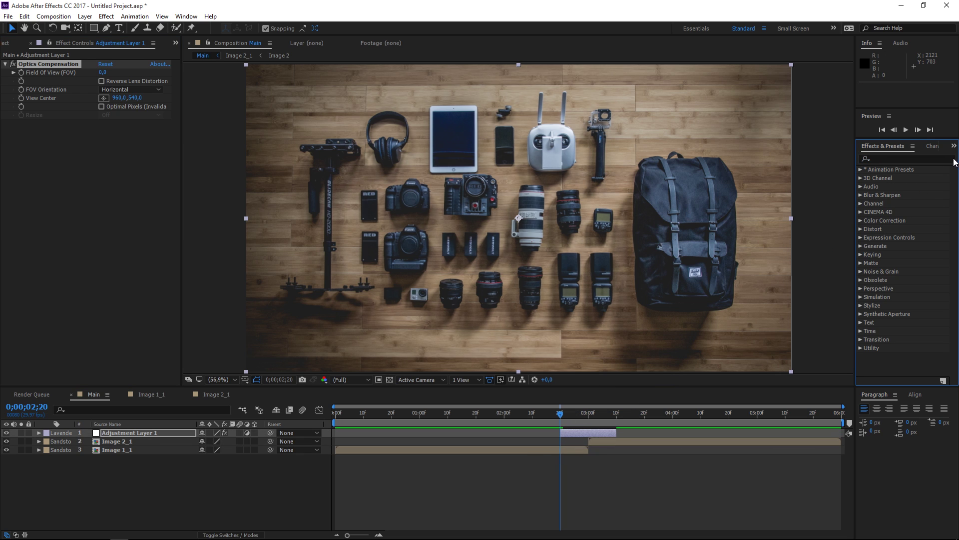
Step: Add Field Of View (FOV) keyframes to the adjustment layer at 0;00;02;20, 0;00;03;00 and 0;00;03;10
{"action": "left_click", "coordinate": [21, 73]}
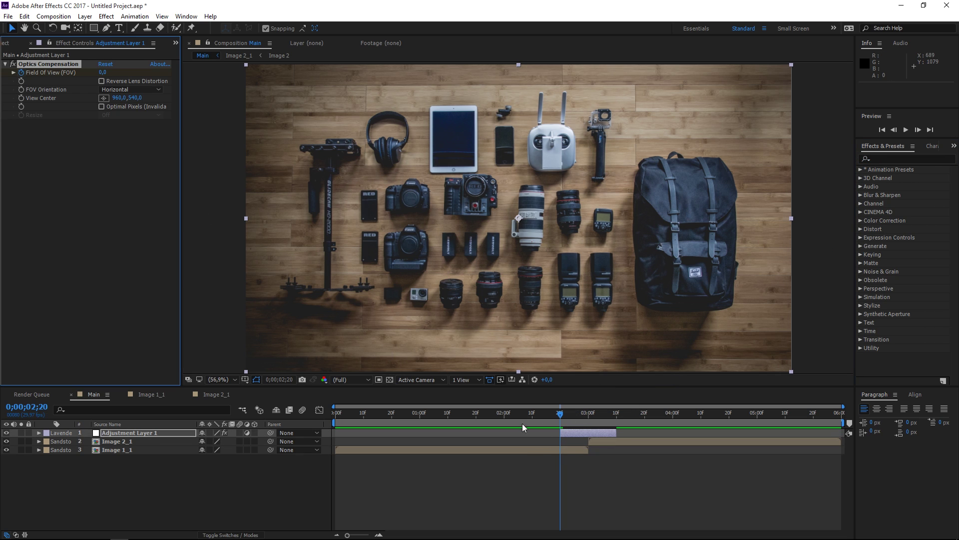
{"action": "left_click", "coordinate": [588, 412]}
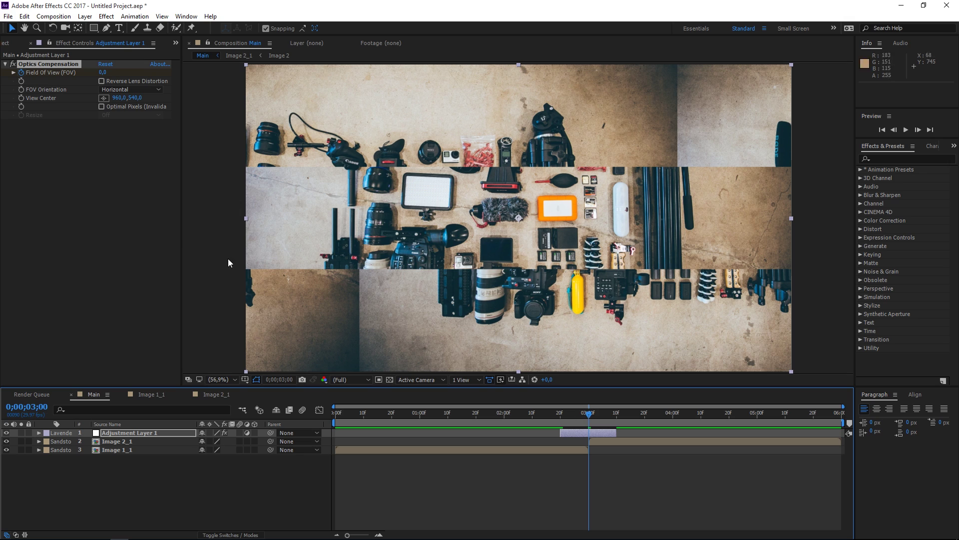
{"action": "key", "text": "u"}
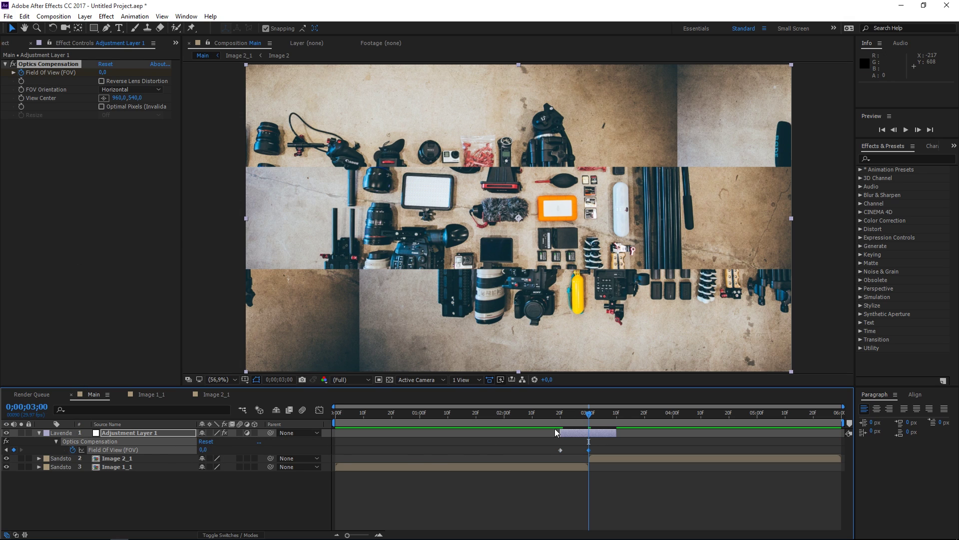
{"action": "left_click", "coordinate": [618, 415]}
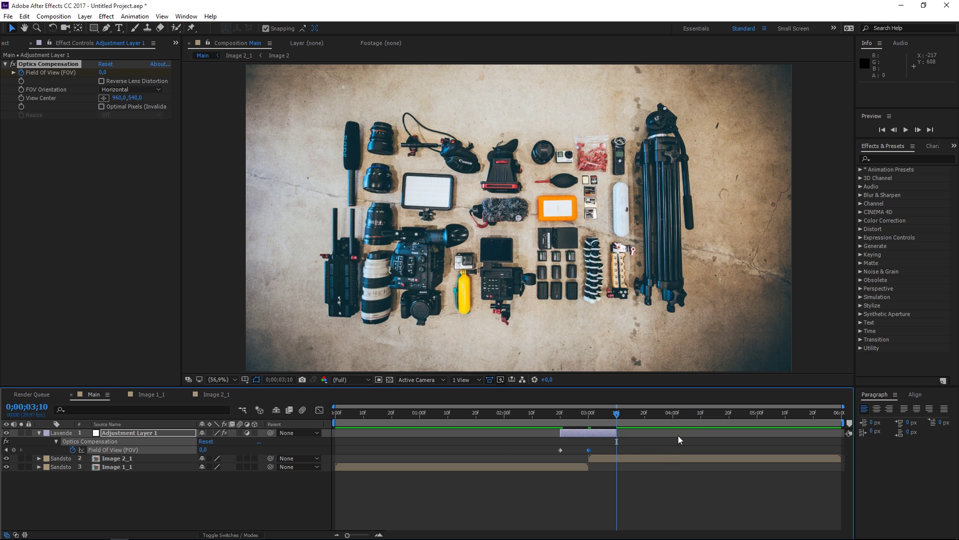
{"action": "left_click", "coordinate": [13, 450]}
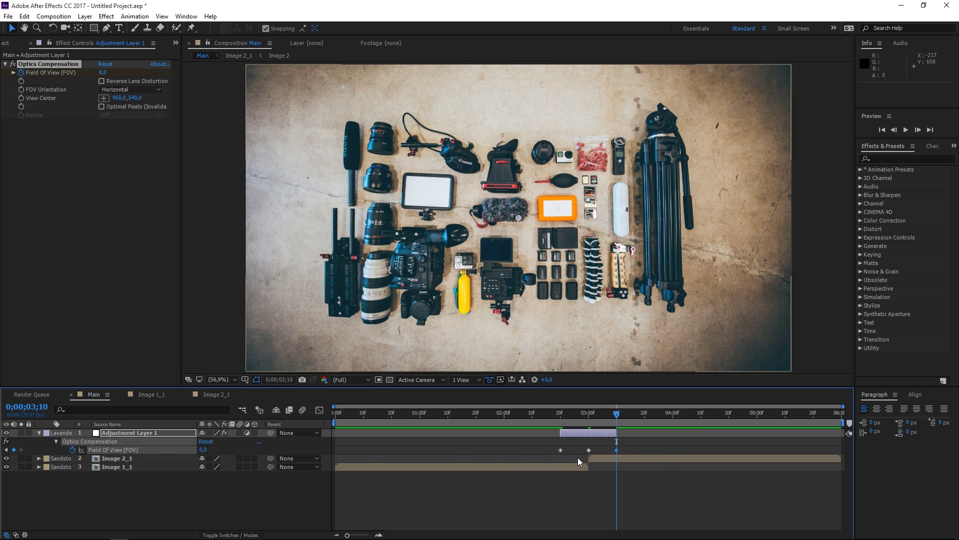
Step: Set the Field Of View keyframe at 0;00;03;00 to 100 and enable Reverse Lens Distortion
{"action": "left_click", "coordinate": [589, 412]}
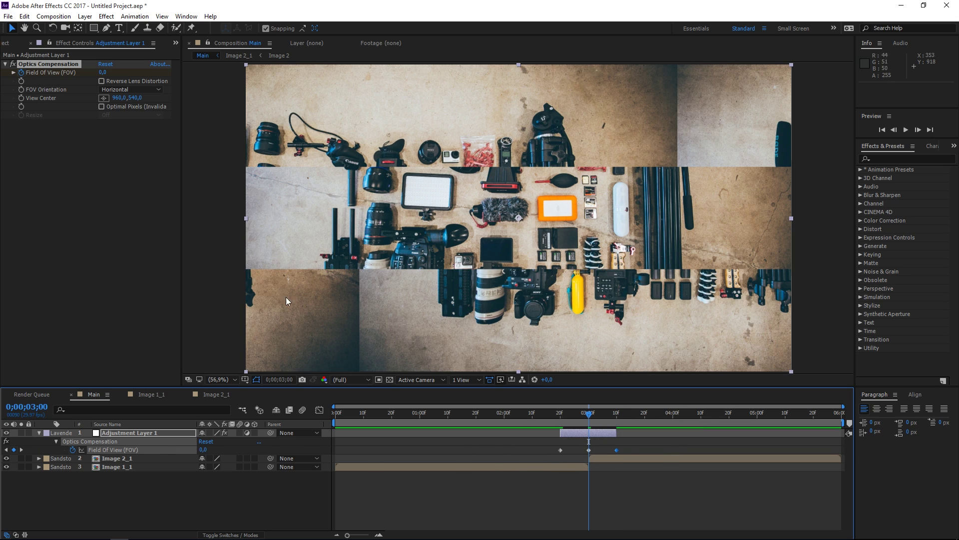
{"action": "left_click", "coordinate": [103, 73]}
{"action": "type", "text": "1"}
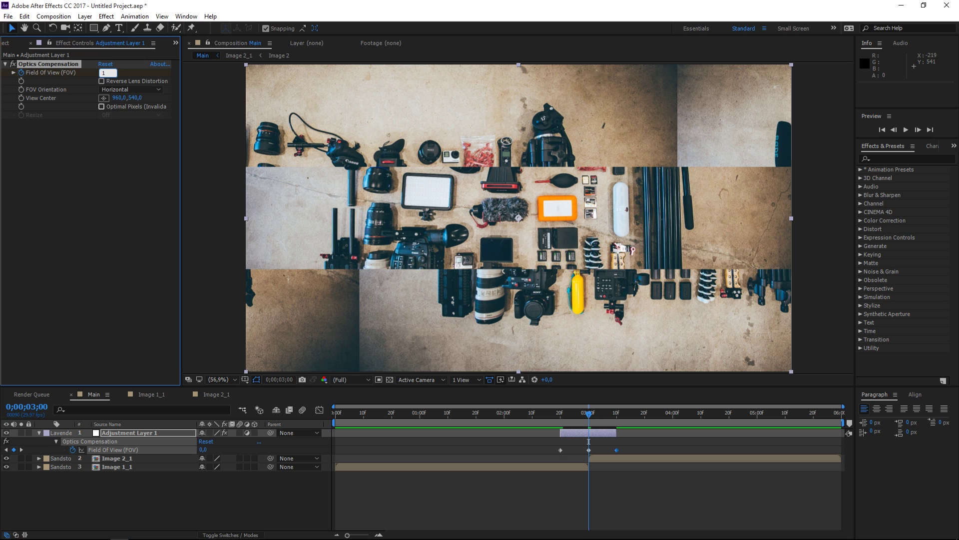
{"action": "type", "text": "00"}
{"action": "key", "text": "Return"}
{"action": "left_click", "coordinate": [102, 81]}
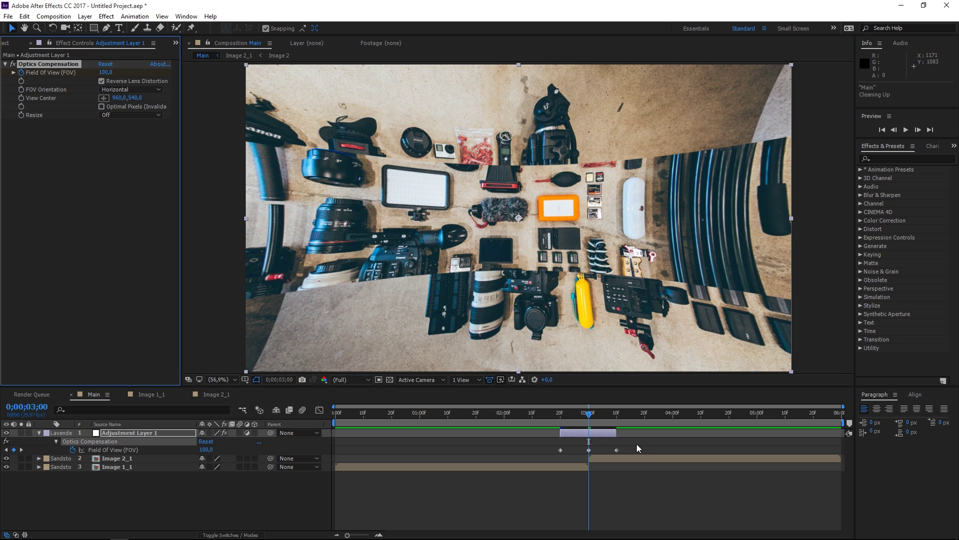
Step: Apply Easy Ease to all three Field Of View keyframes and reshape their speed graph to peak sharply on both sides of the middle keyframe
{"action": "left_click_drag", "start_coordinate": [642, 442], "coordinate": [547, 454]}
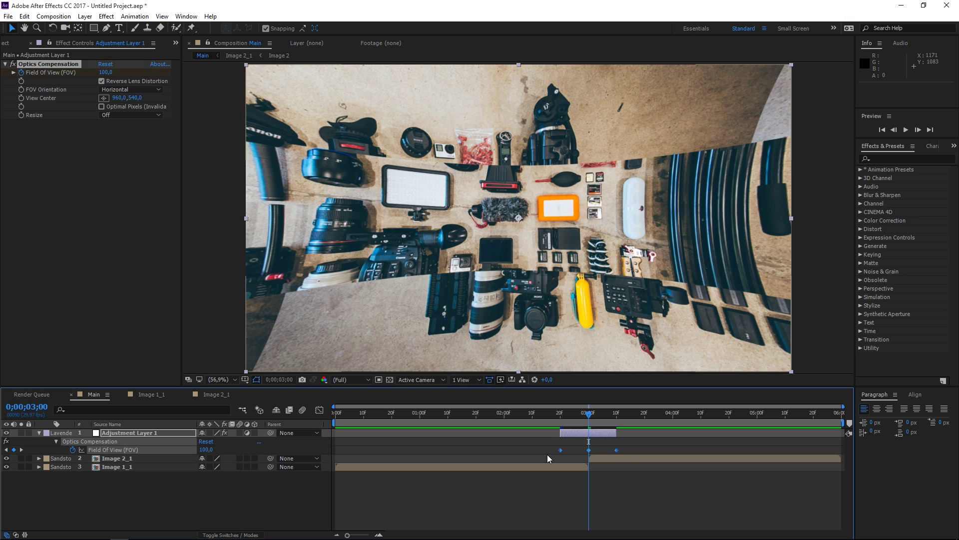
{"action": "key", "text": "F9"}
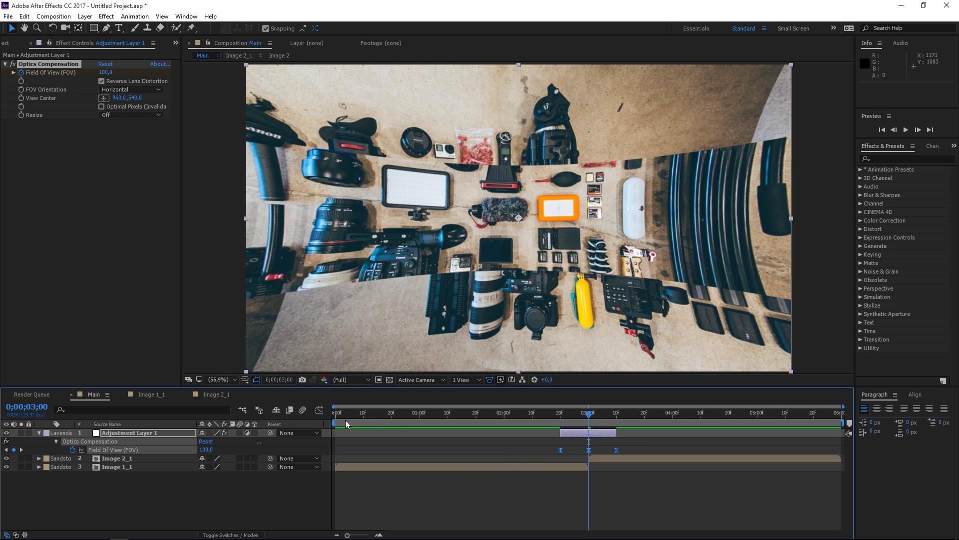
{"action": "left_click", "coordinate": [319, 411]}
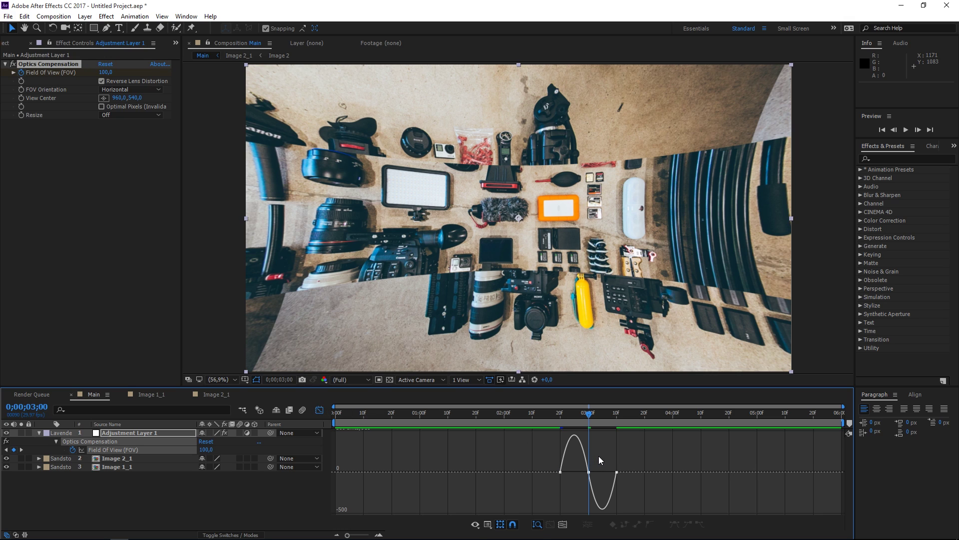
{"action": "double_click", "coordinate": [585, 471]}
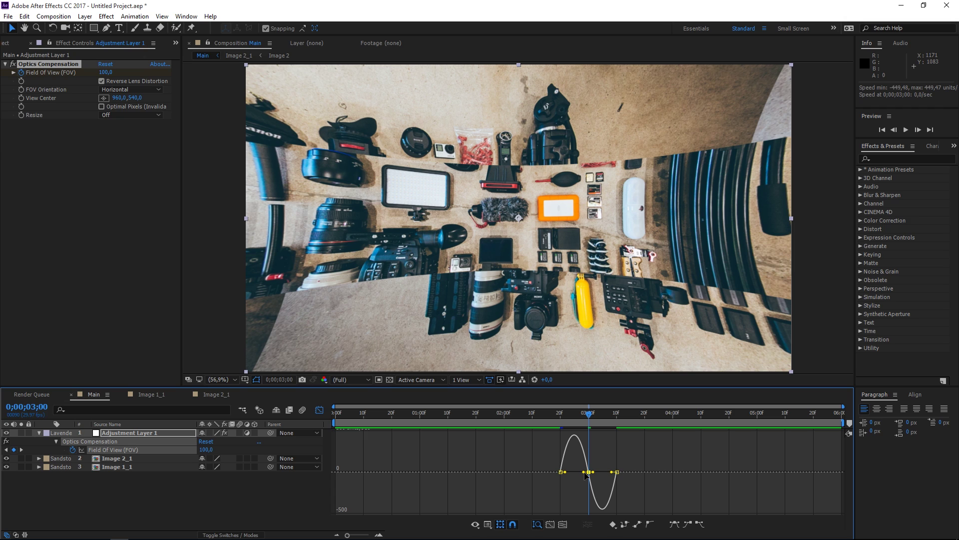
{"action": "mouse_move", "coordinate": [585, 472]}
{"action": "left_mouse_down"}
{"action": "mouse_move", "coordinate": [592, 450]}
{"action": "mouse_move", "coordinate": [604, 464]}
{"action": "mouse_move", "coordinate": [586, 476]}
{"action": "left_mouse_up"}
{"action": "left_click", "coordinate": [583, 475]}
{"action": "double_click", "coordinate": [590, 473]}
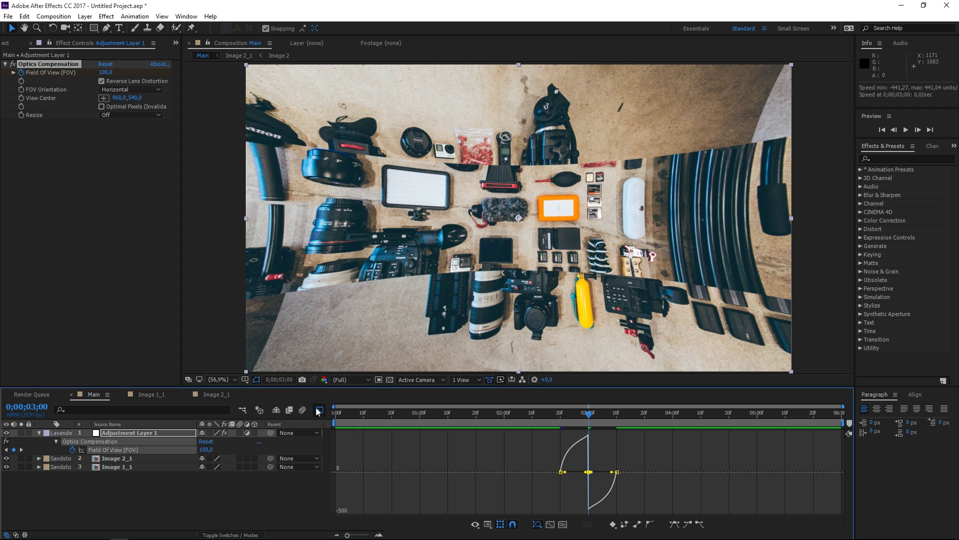
{"action": "key", "text": "shift+F3"}
Step: Preview the finished transition in the Main composition from 0;00;02;07
{"action": "left_click", "coordinate": [524, 419]}
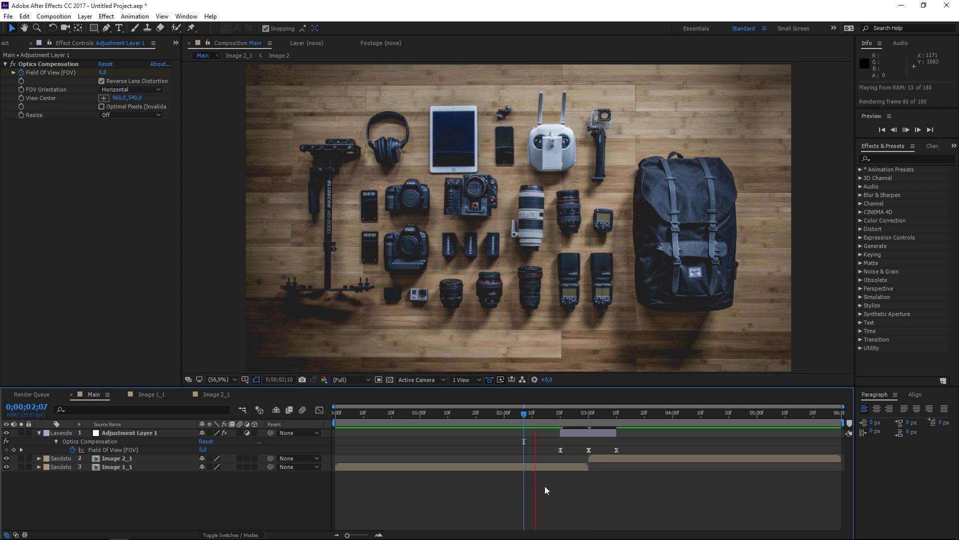
{"action": "key", "text": "space"}
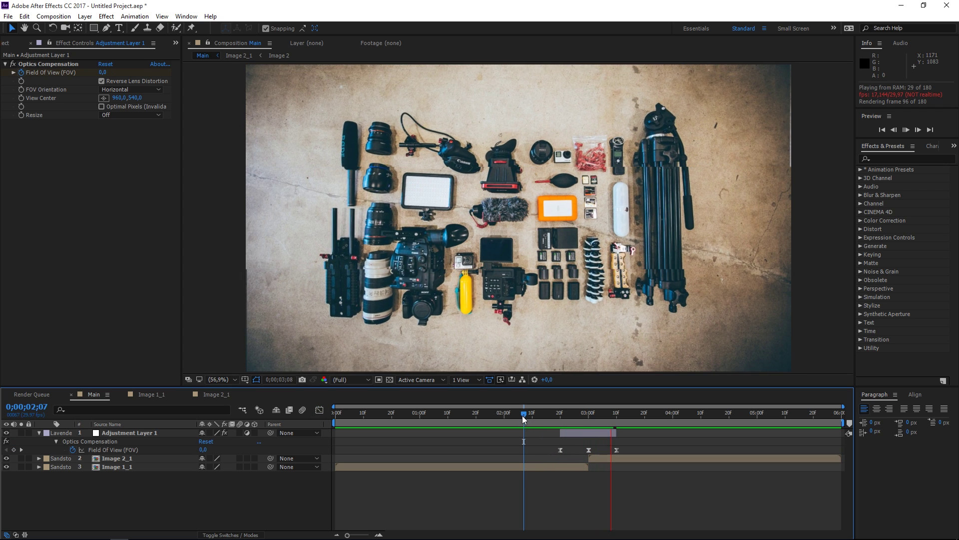
{"action": "key", "text": "space"}
{"action": "key", "text": "space"}
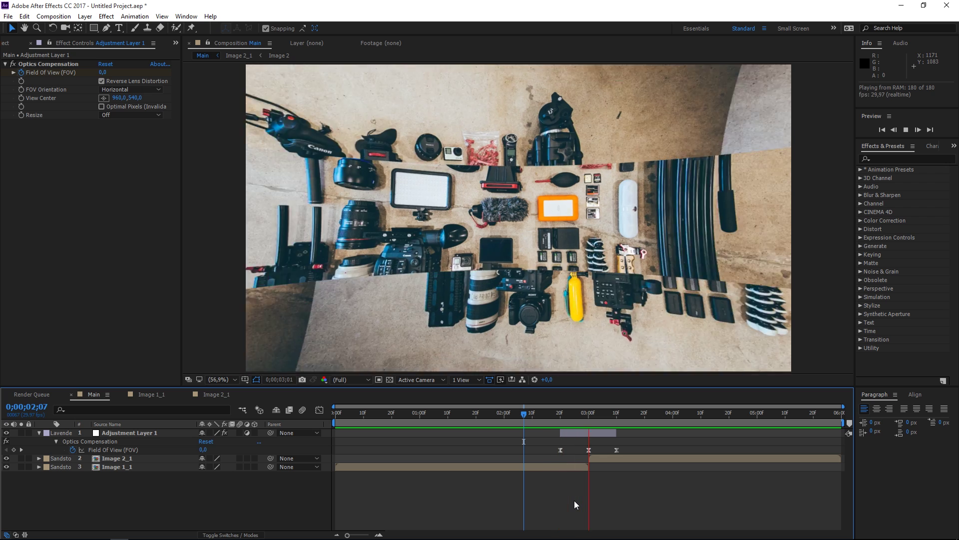